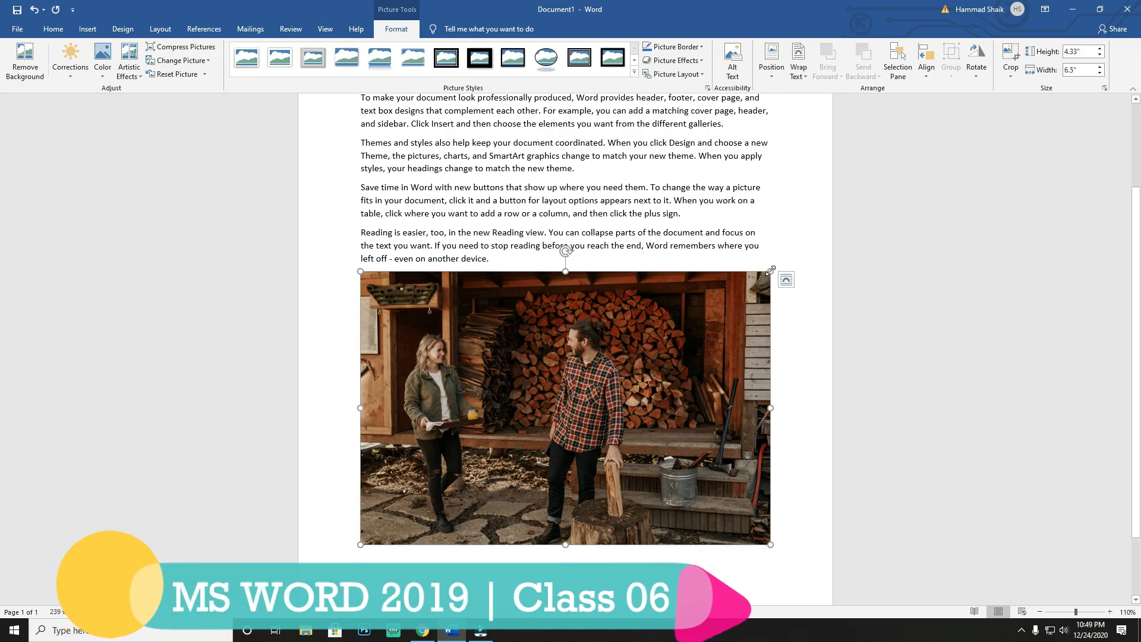
# Shrink the picture proportionally to about 3.69" high and 5.54" wide.
pyautogui.moveTo(770, 271); pyautogui.dragTo(709, 504)
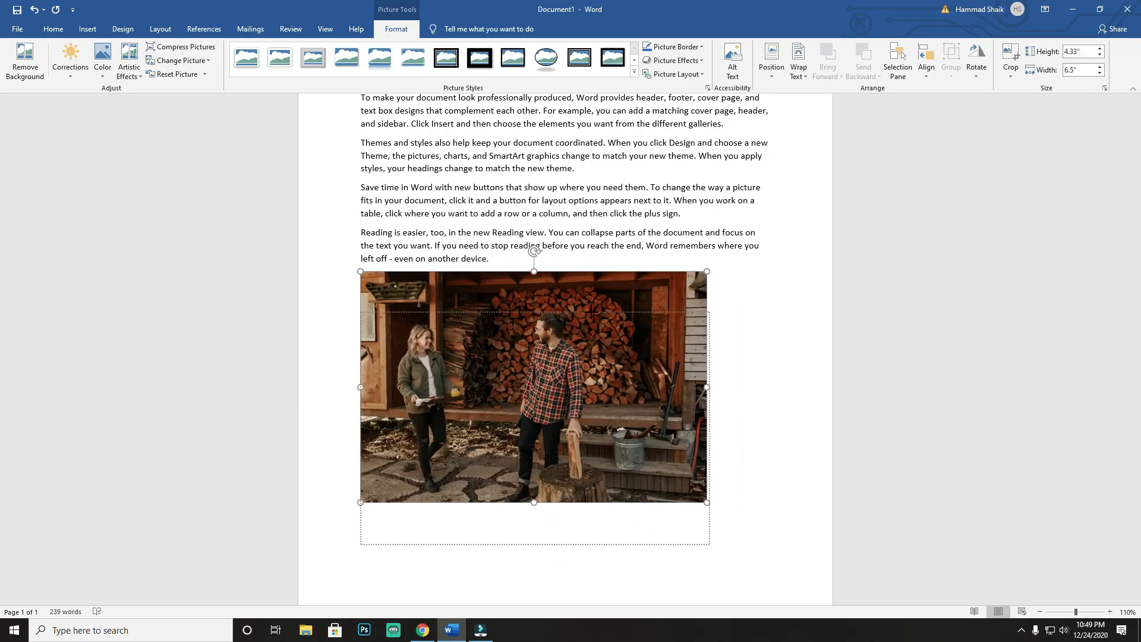
# Try distorting the picture to about 5.79" wide and 3.14" high, and undo both size changes.
pyautogui.moveTo(709, 385)
pyautogui.mouseDown()
pyautogui.moveTo(483, 396)
pyautogui.moveTo(725, 380)
pyautogui.mouseUp()
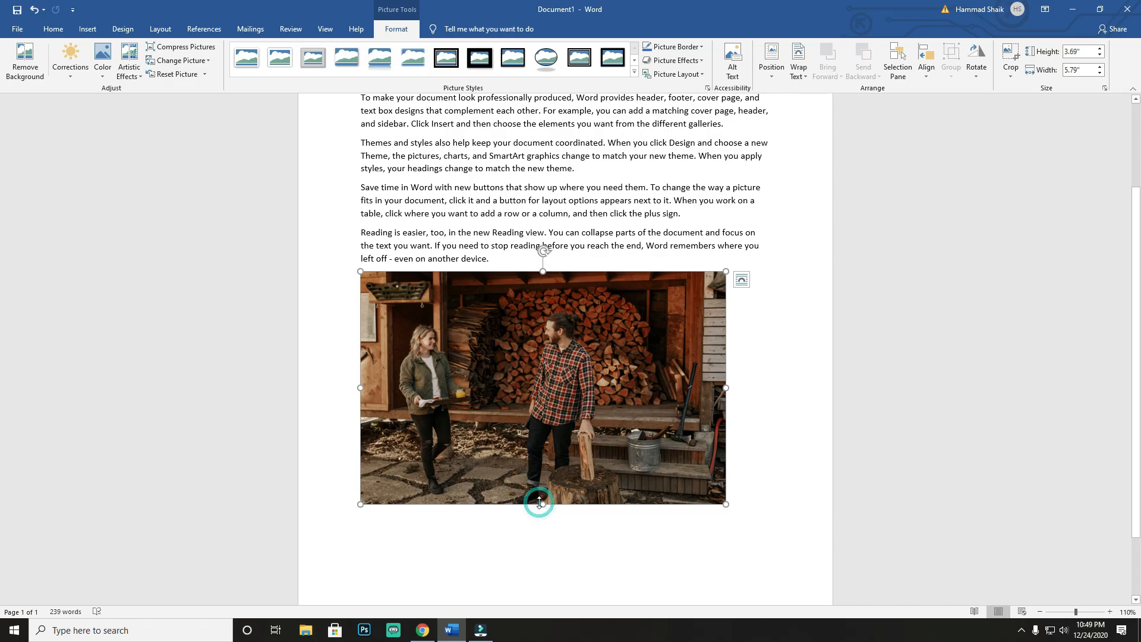
pyautogui.moveTo(538, 507); pyautogui.dragTo(554, 472)
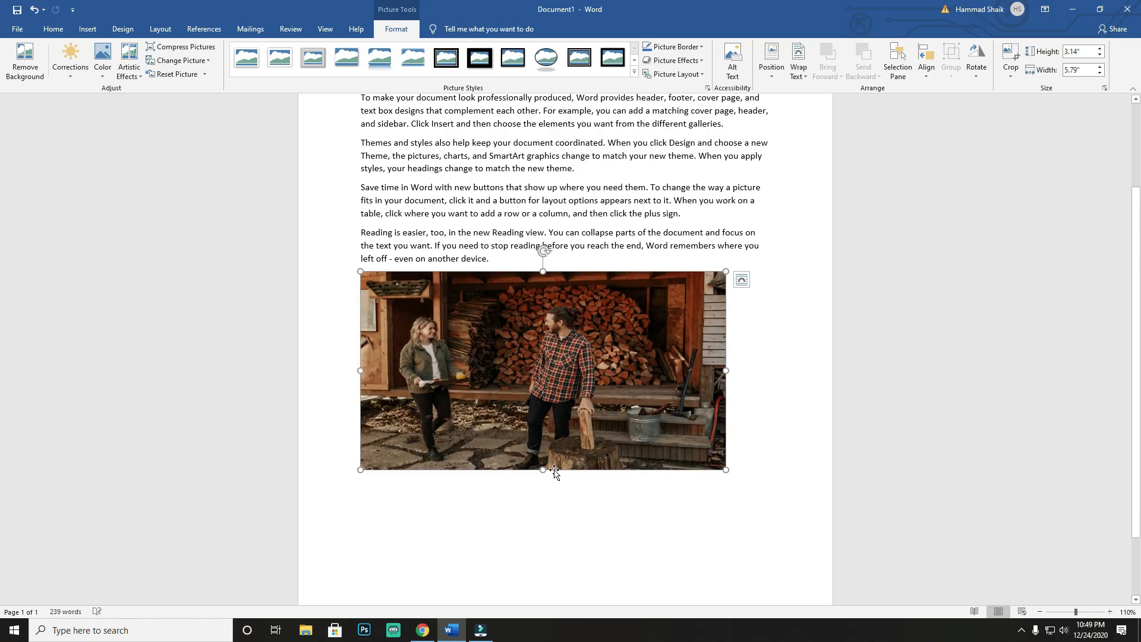
pyautogui.hotkey('ctrl', 'z')
pyautogui.hotkey('ctrl', 'z')
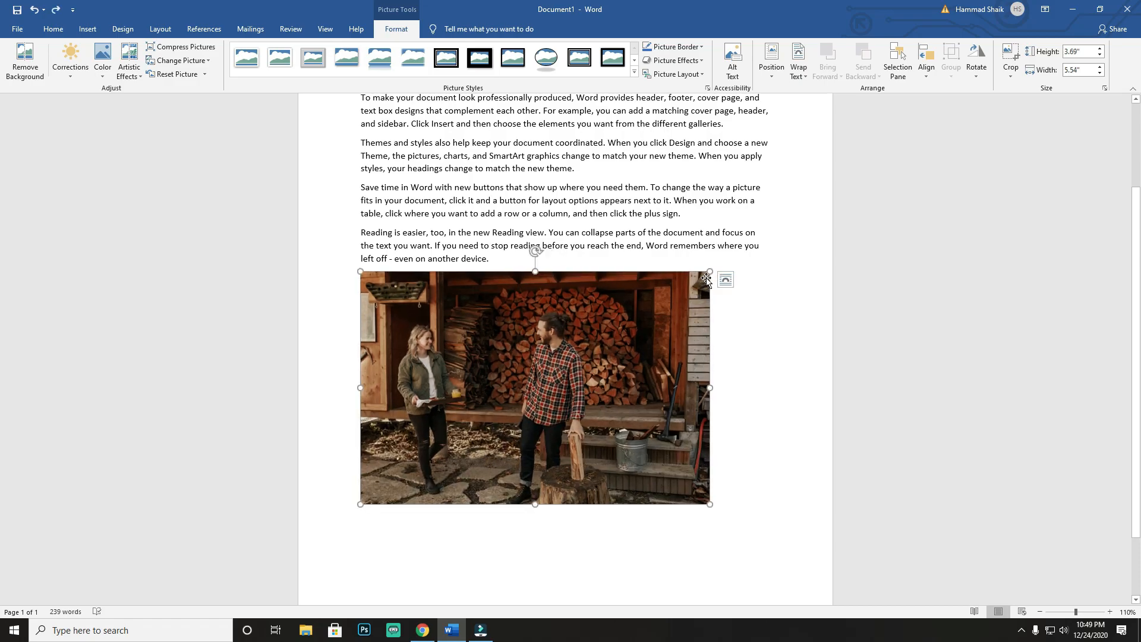
# Scale the picture down proportionally to about 3.56" high and 5.34" wide.
pyautogui.moveTo(710, 272)
pyautogui.mouseDown()
pyautogui.moveTo(551, 274)
pyautogui.moveTo(619, 321)
pyautogui.moveTo(690, 290)
pyautogui.moveTo(688, 275)
pyautogui.moveTo(600, 324)
pyautogui.moveTo(648, 287)
pyautogui.moveTo(697, 279)
pyautogui.mouseUp()
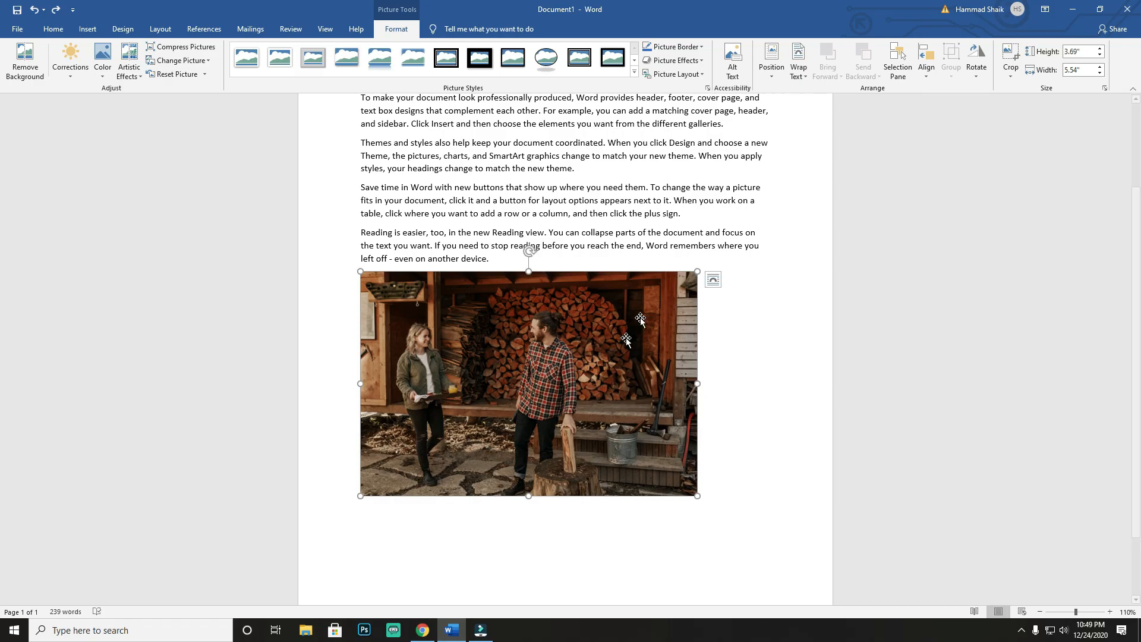
pyautogui.scroll(1, 568, 384)
pyautogui.scroll(2, 568, 384)
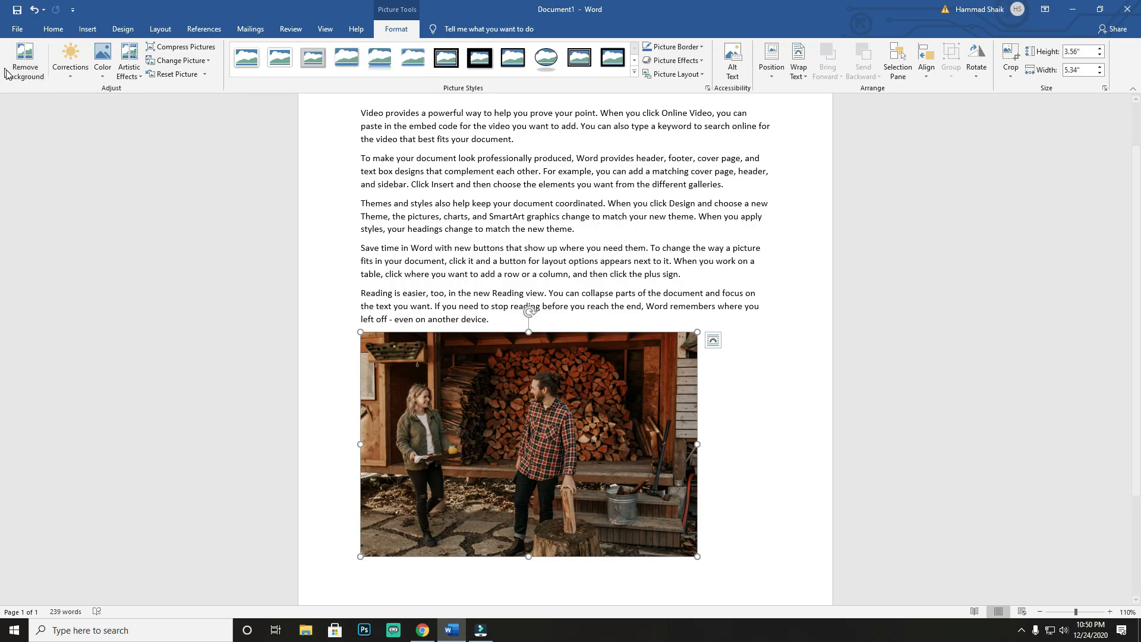
# Brighten the picture by one preset level while keeping its contrast at 0% (Normal).
pyautogui.click(78, 75)
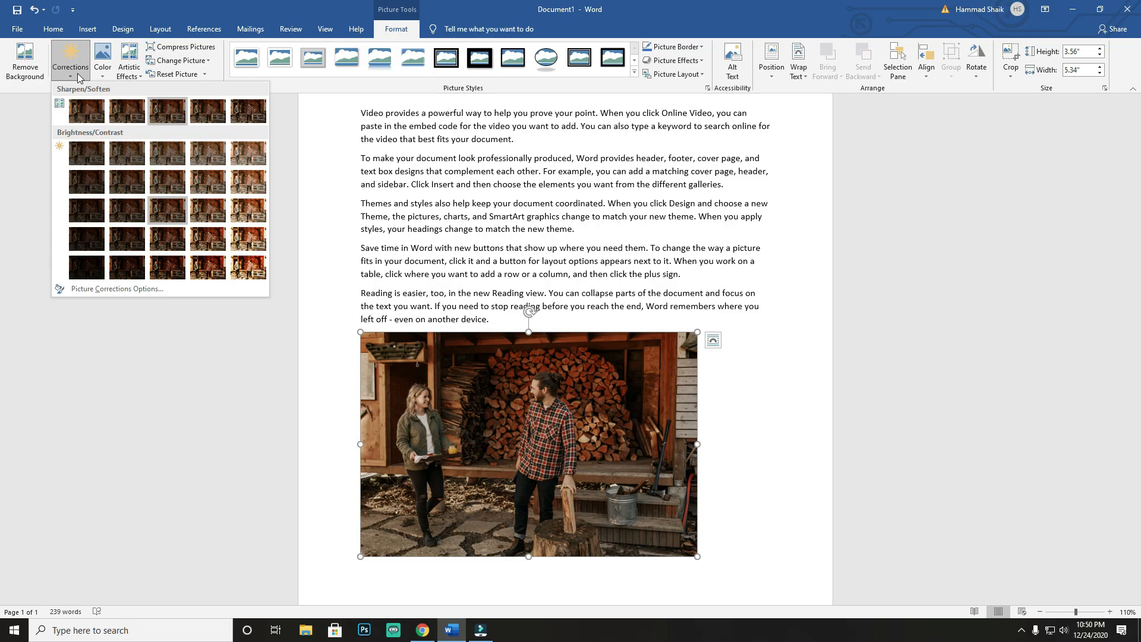
pyautogui.click(78, 73)
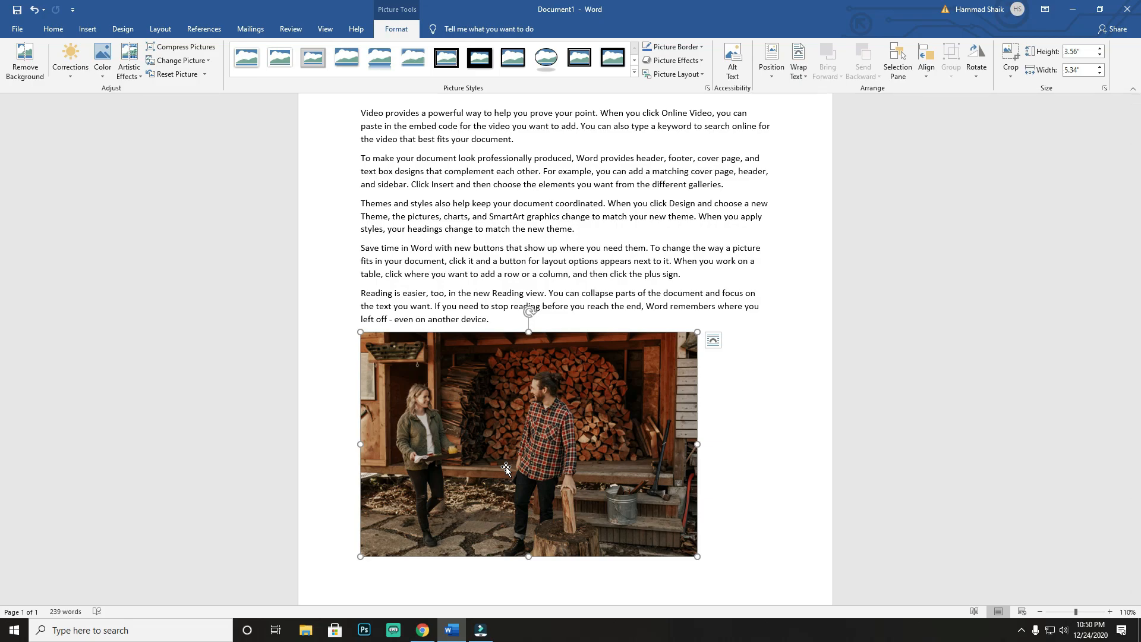
pyautogui.click(77, 65)
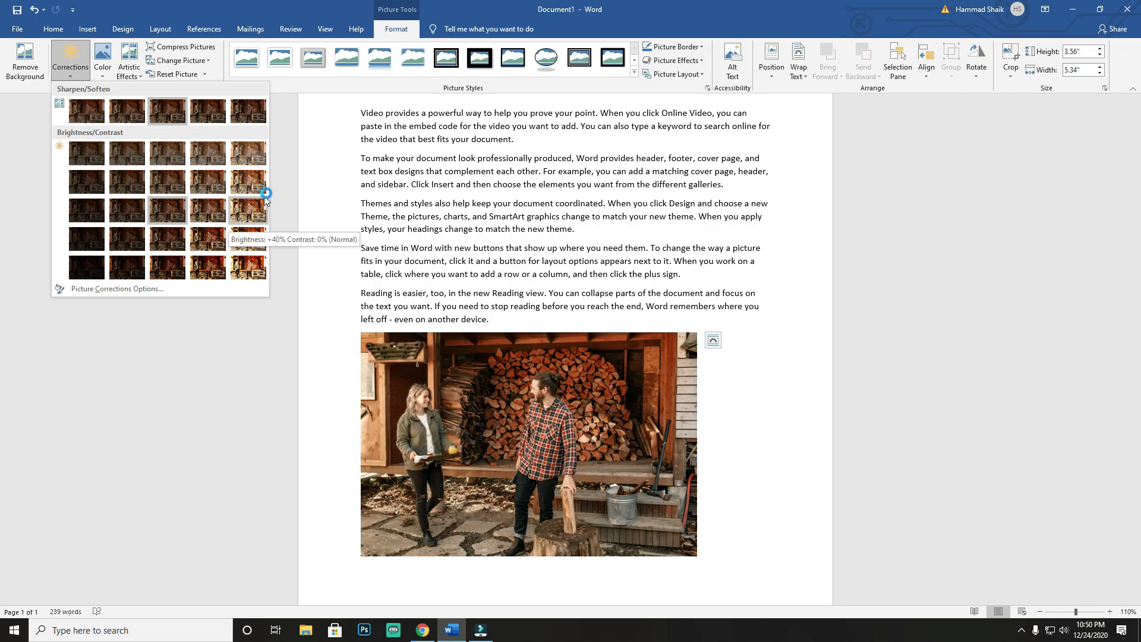
pyautogui.click(199, 207)
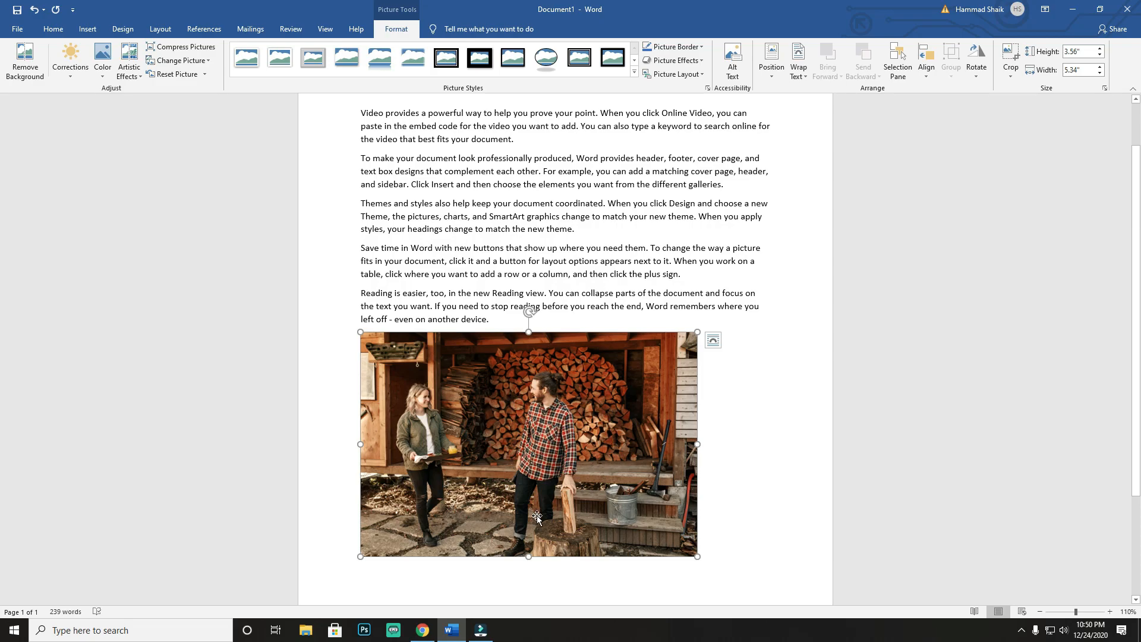
# Try the Grayscale and Black and White: 25% recolors on the picture, and reset its adjustments.
pyautogui.click(100, 64)
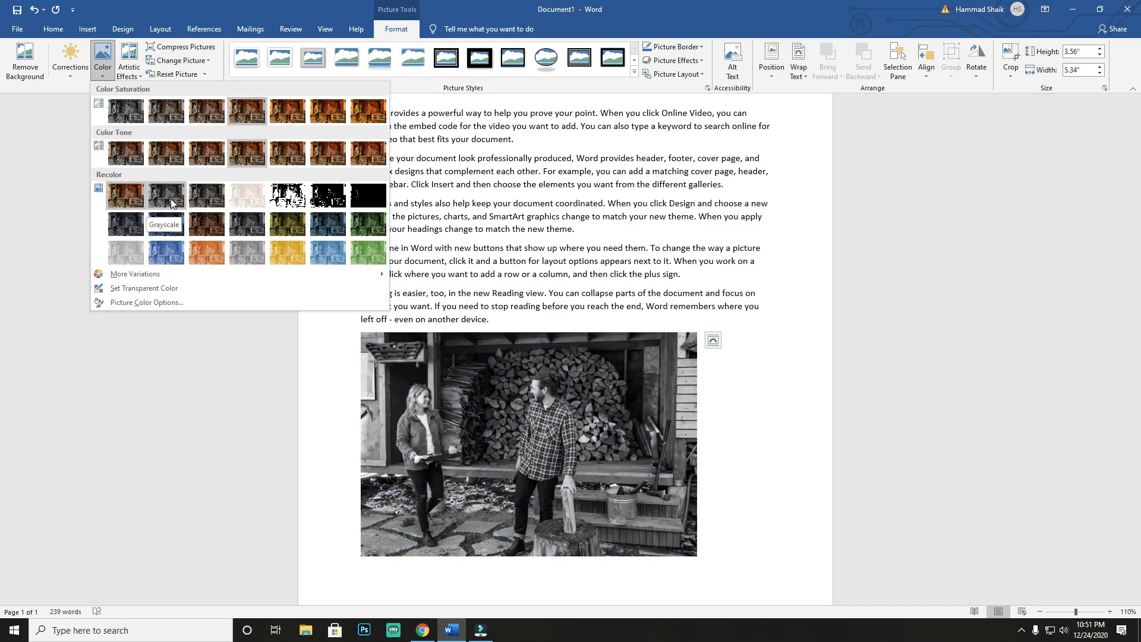
pyautogui.click(171, 222)
pyautogui.click(102, 60)
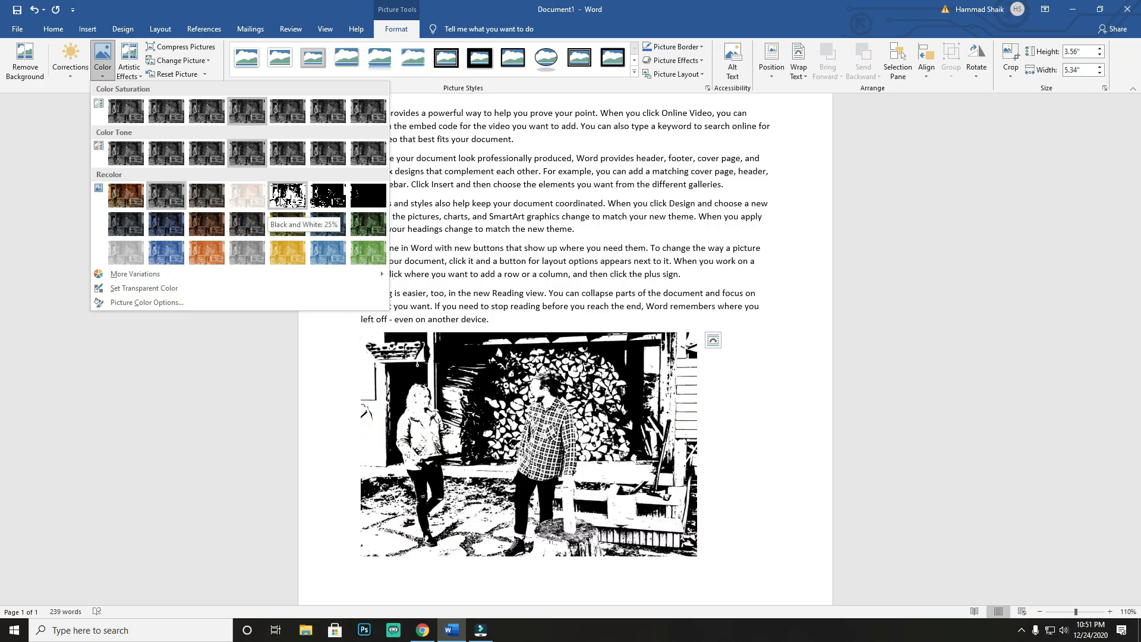
pyautogui.click(281, 195)
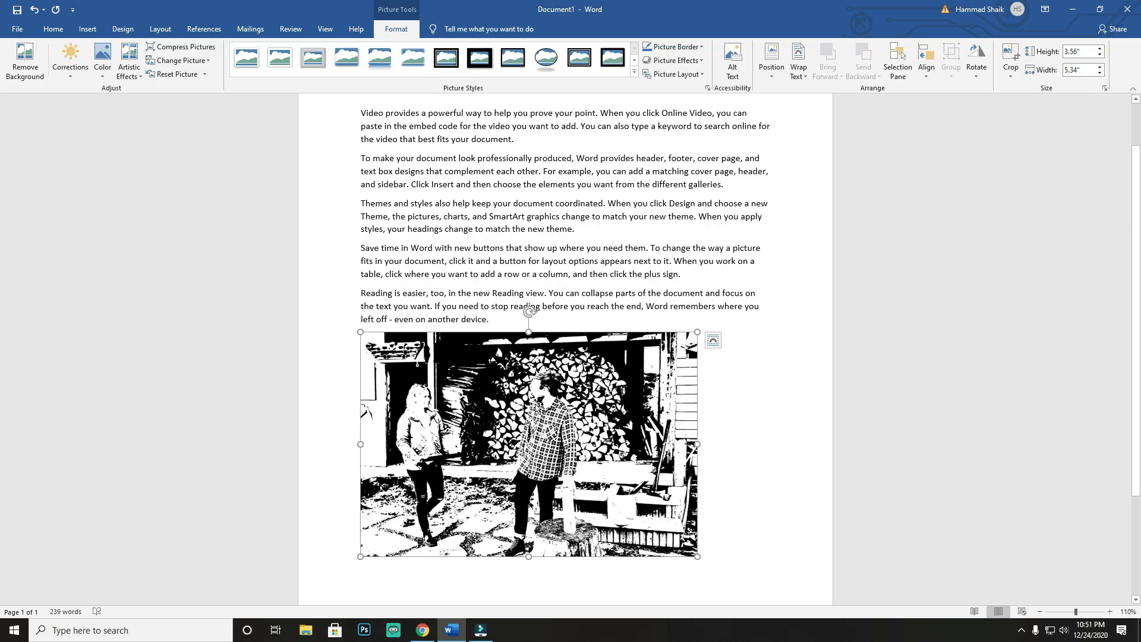
pyautogui.click(187, 74)
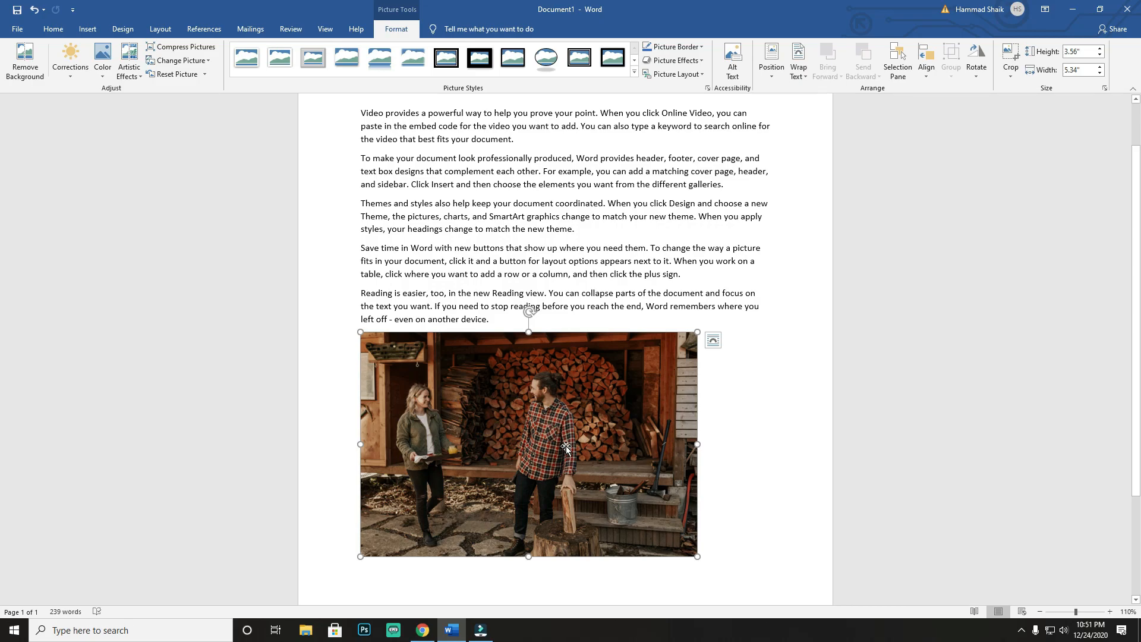
# Apply the Photocopy artistic effect to the picture and reset the picture to its original look.
pyautogui.click(122, 70)
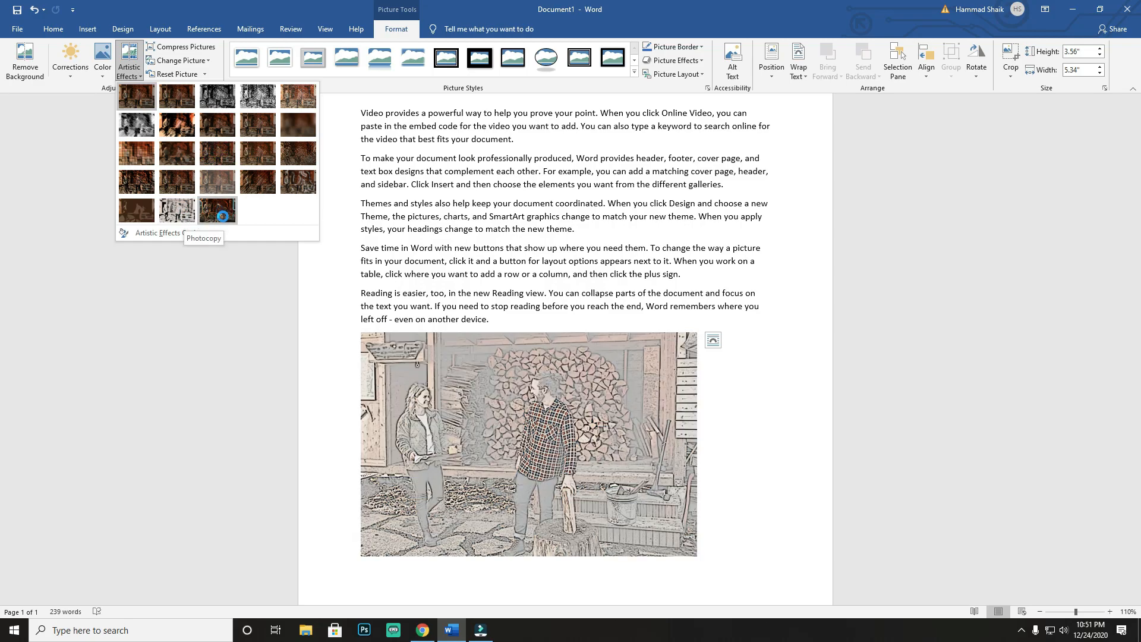
pyautogui.click(181, 219)
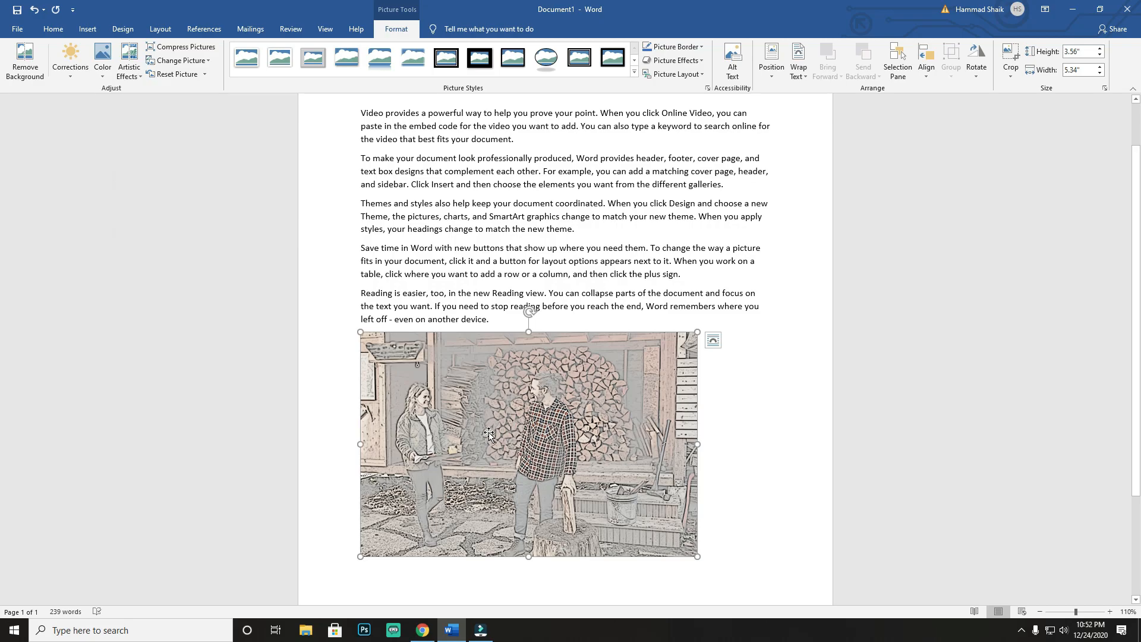
pyautogui.click(178, 74)
pyautogui.click(177, 73)
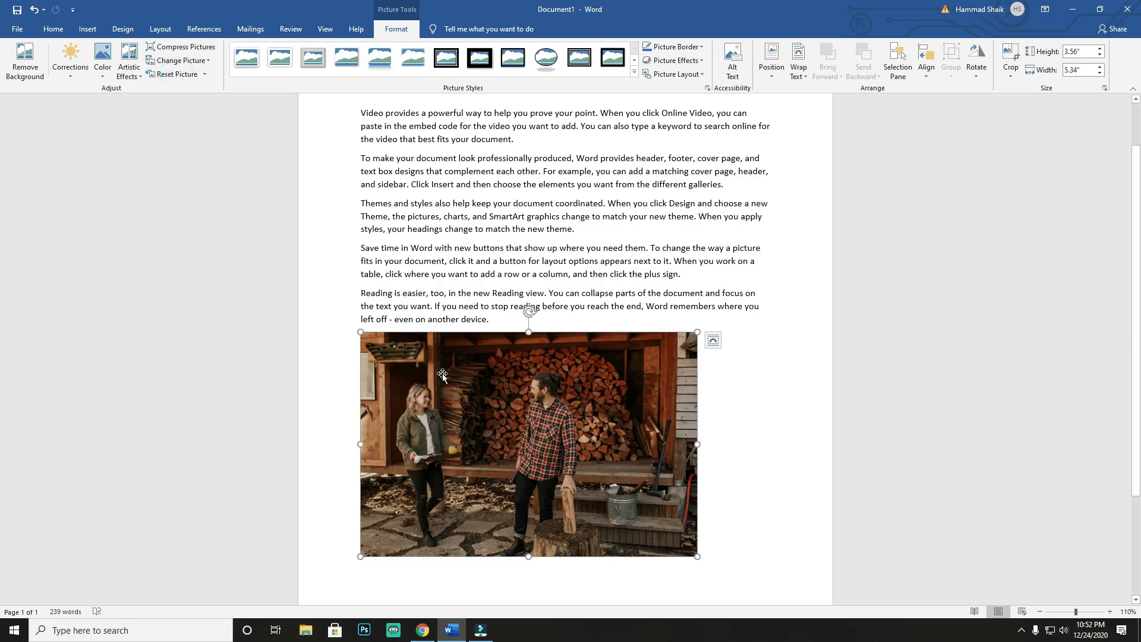
pyautogui.click(184, 62)
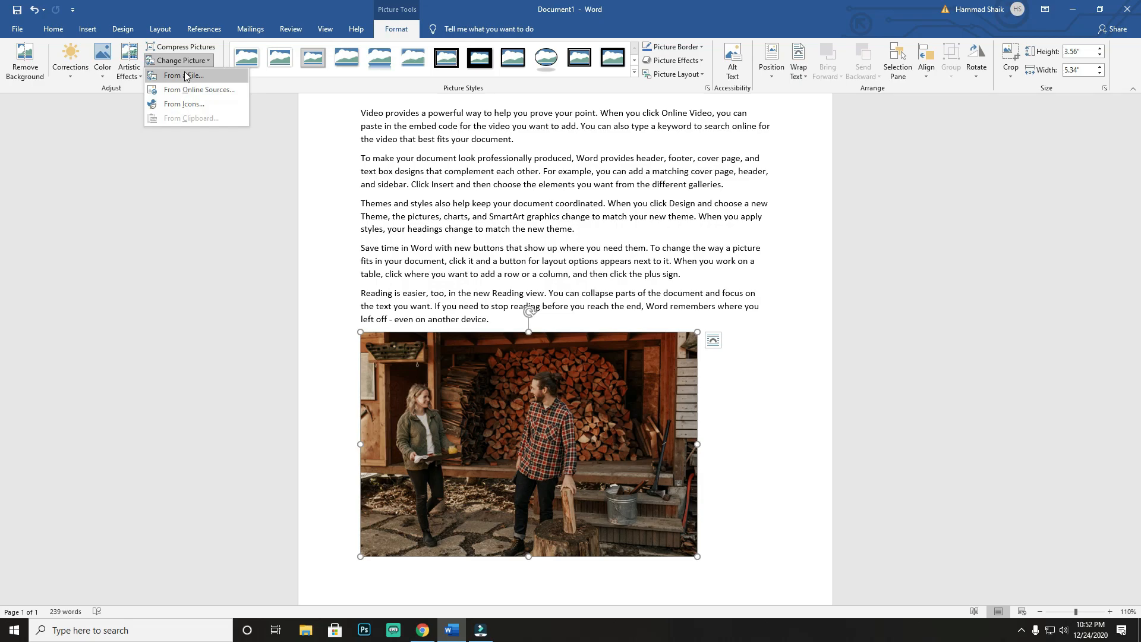
pyautogui.click(516, 399)
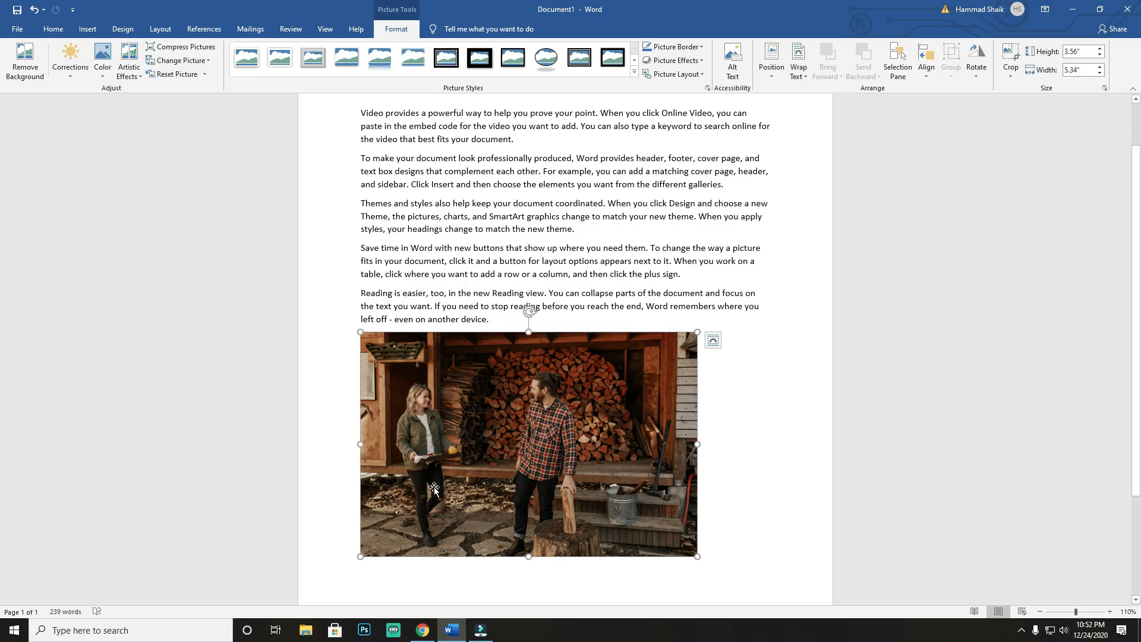
pyautogui.click(634, 72)
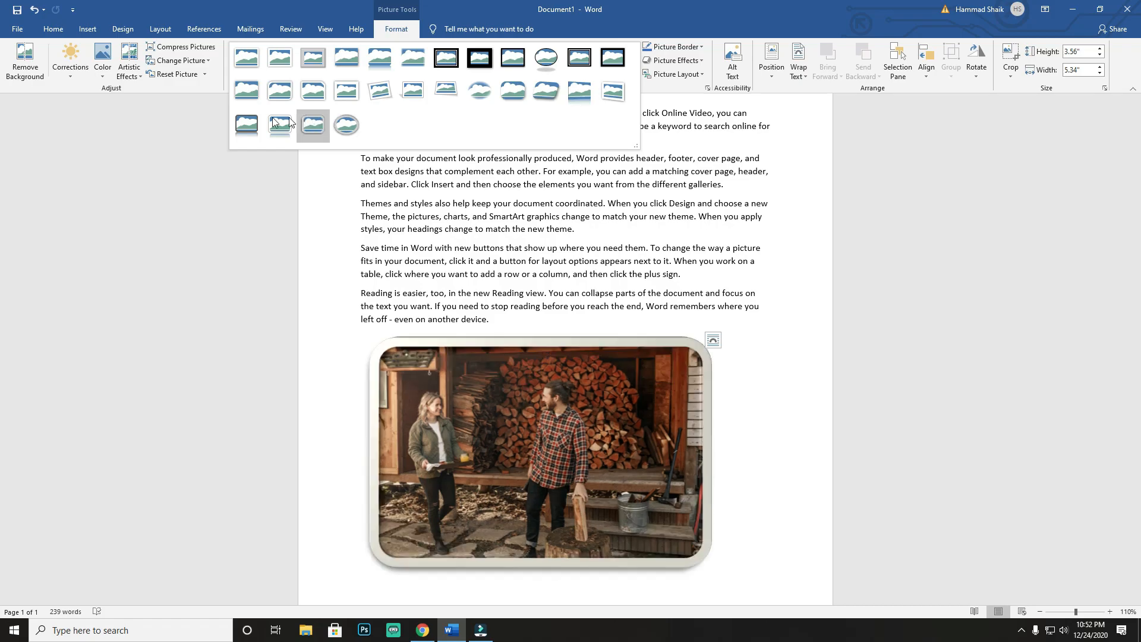
pyautogui.click(594, 414)
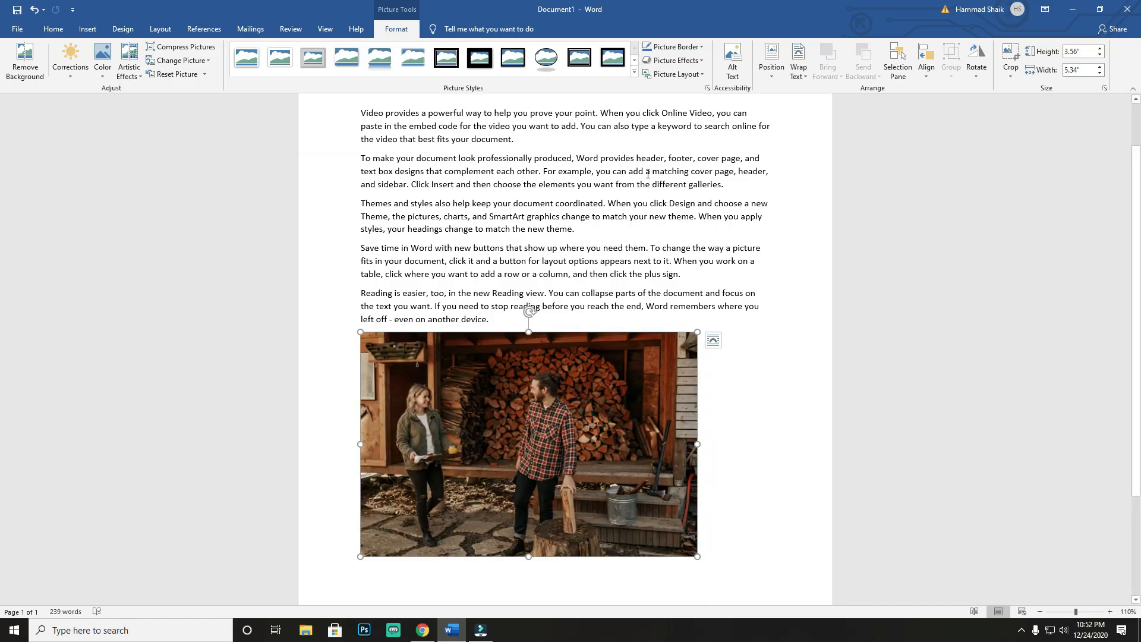
# Add a light blue border to the picture and check the outline up close.
pyautogui.click(692, 48)
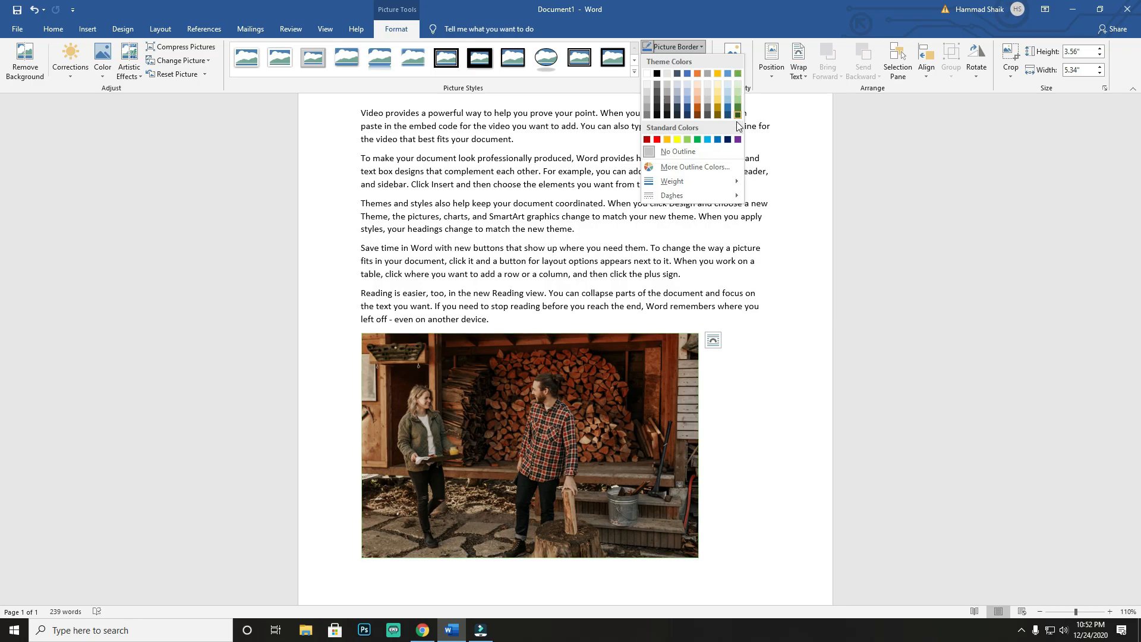
pyautogui.click(708, 139)
pyautogui.click(762, 409)
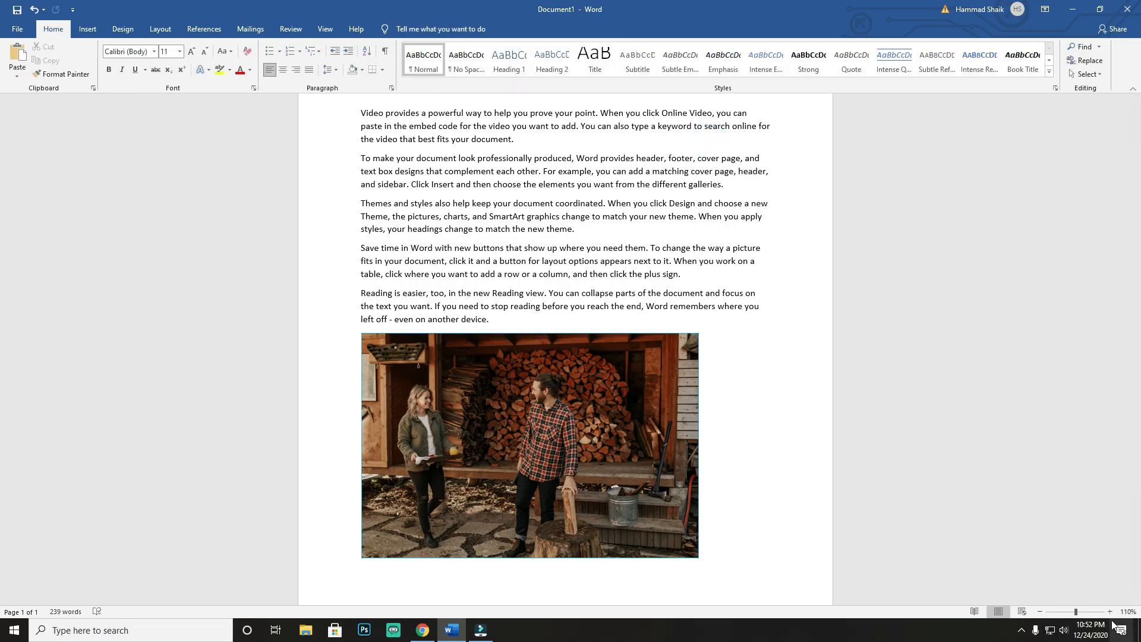
pyautogui.moveTo(1076, 612); pyautogui.dragTo(1099, 611)
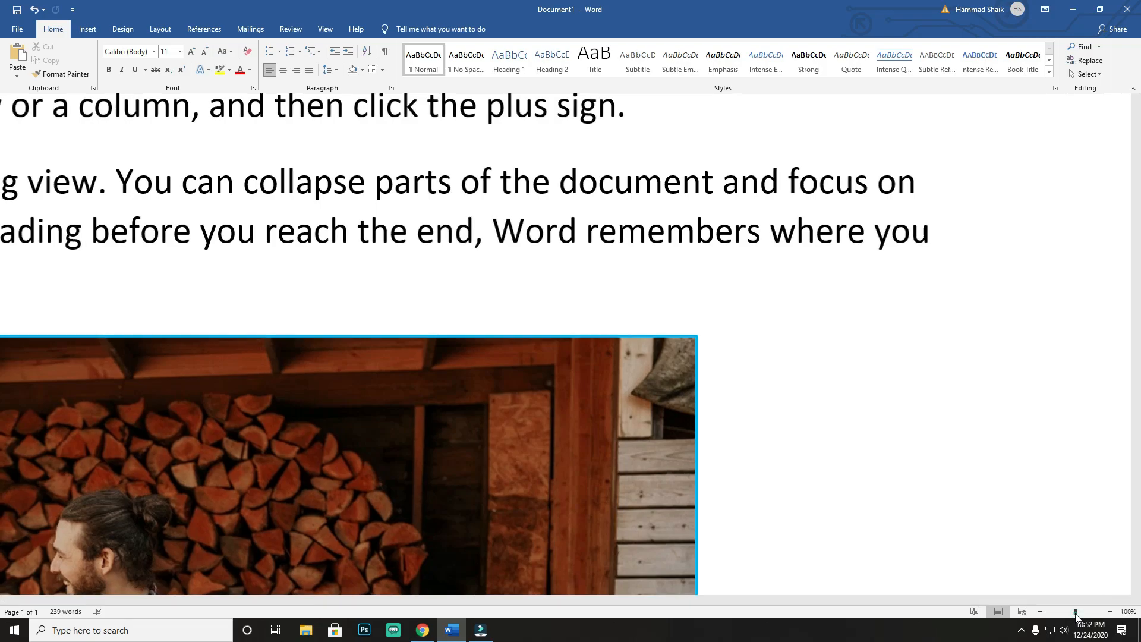
pyautogui.click(1075, 611)
# Set the weight of the picture's border to 6 pt.
pyautogui.click(669, 278)
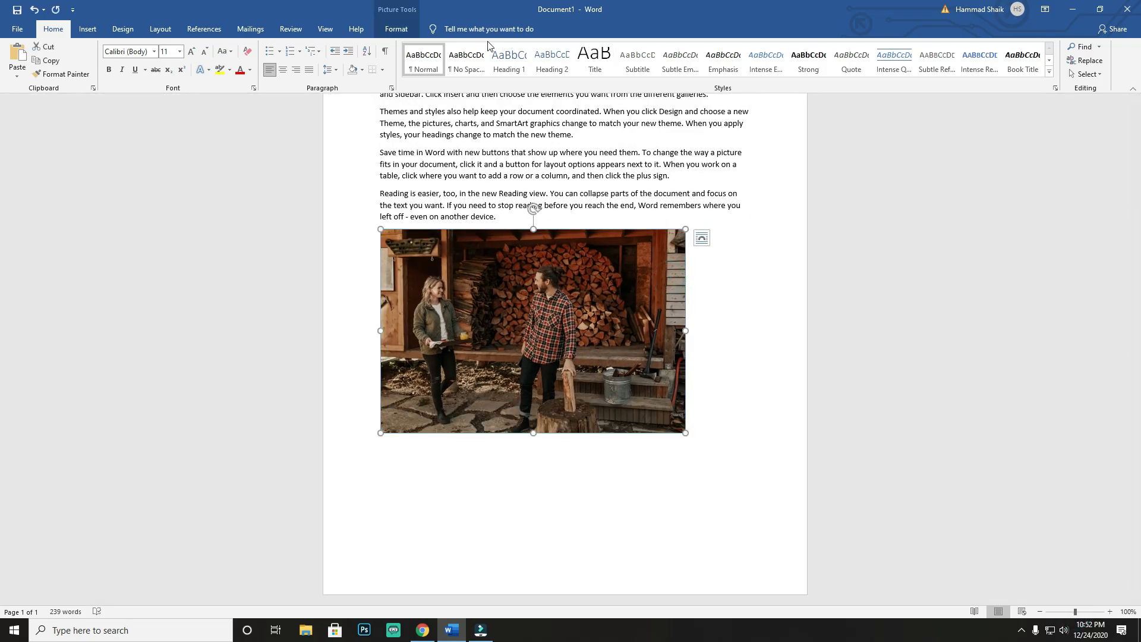
pyautogui.click(396, 29)
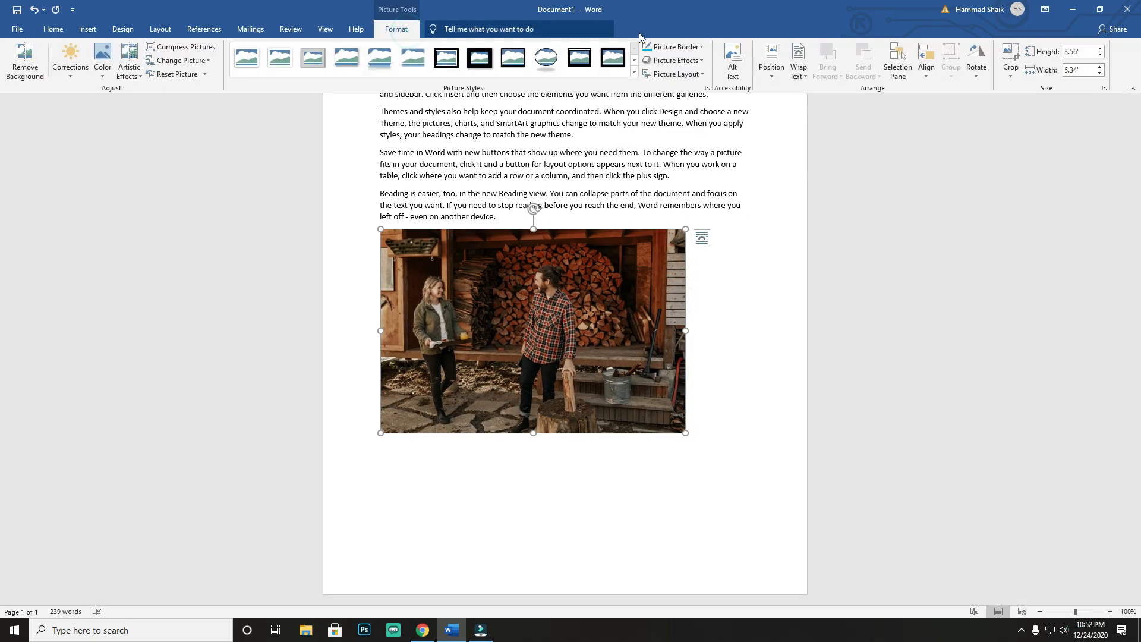
pyautogui.click(700, 46)
pyautogui.moveTo(701, 192)
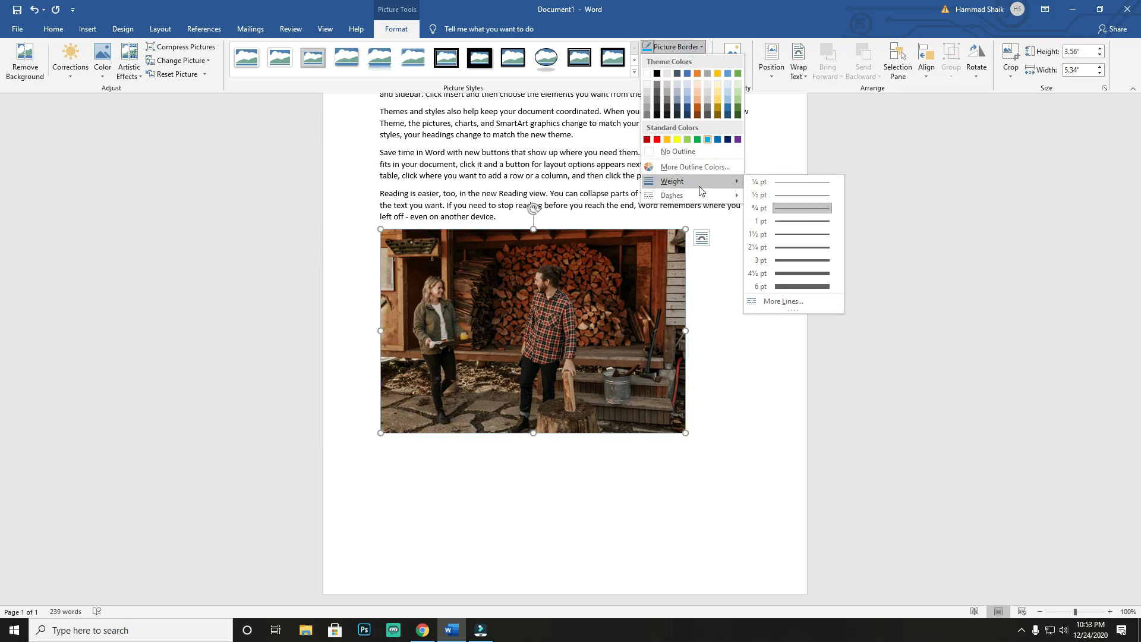
pyautogui.click(812, 282)
pyautogui.click(693, 48)
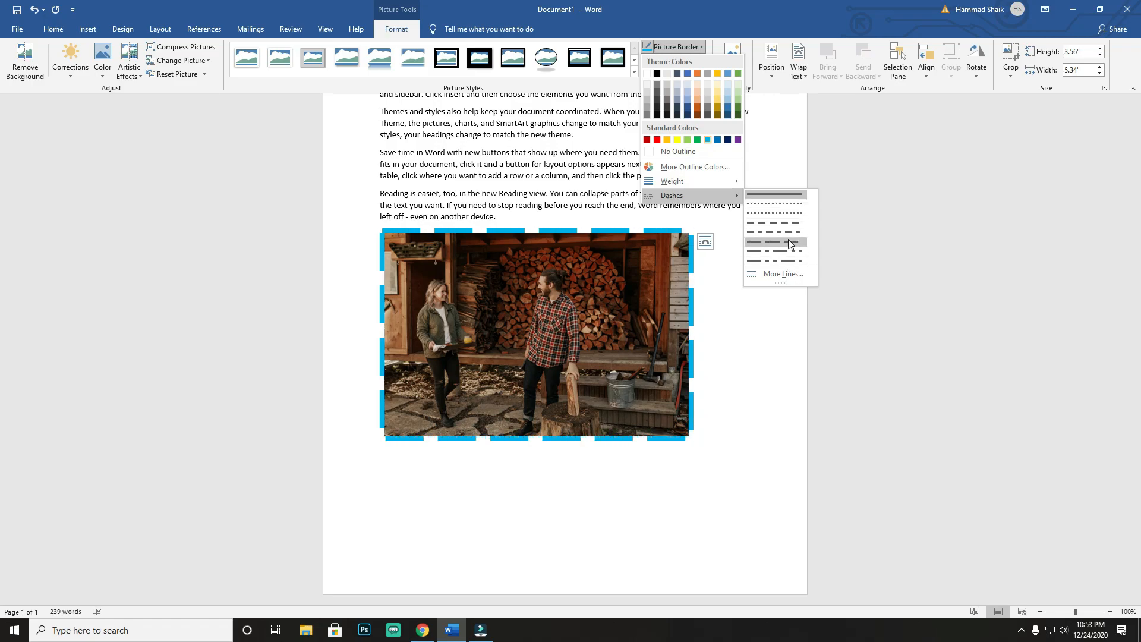
pyautogui.click(696, 48)
pyautogui.click(696, 48)
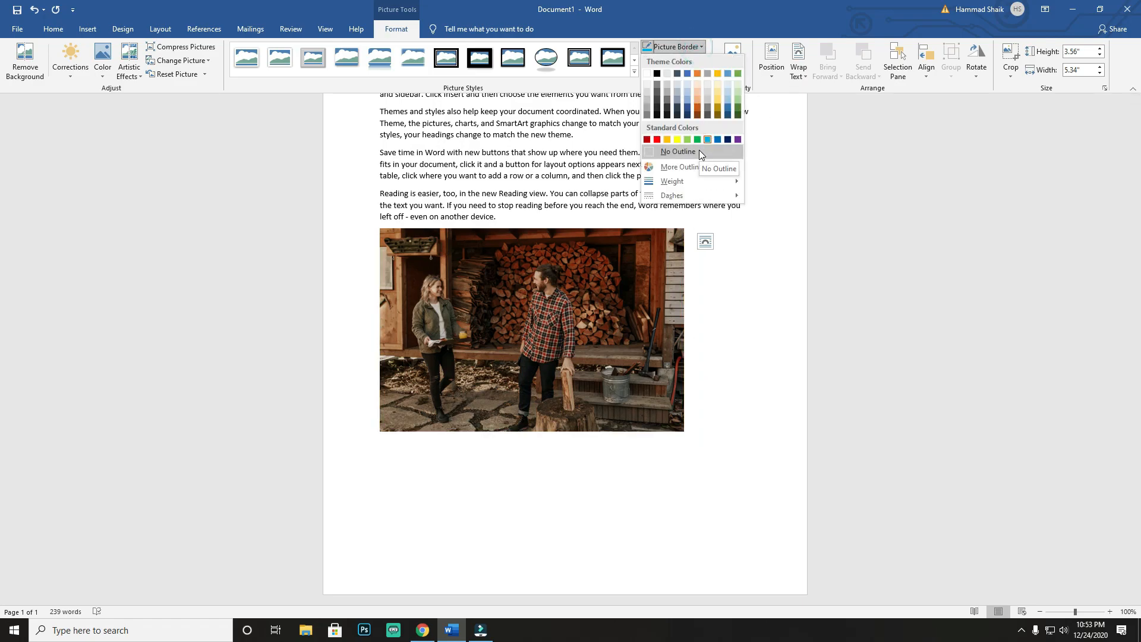
pyautogui.click(678, 46)
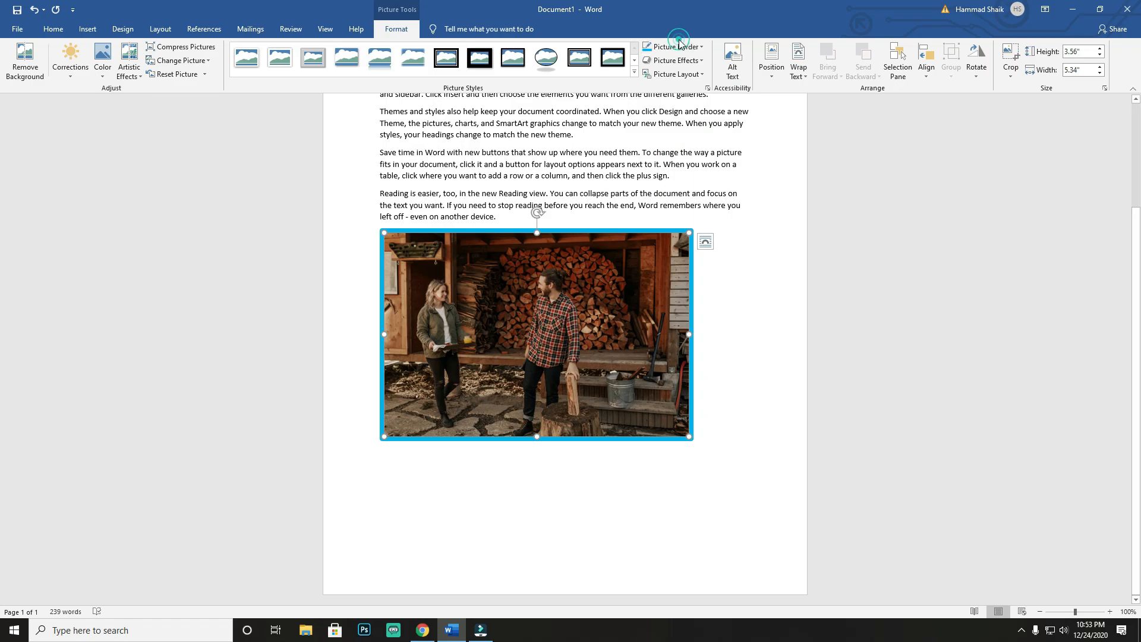
pyautogui.click(1103, 612)
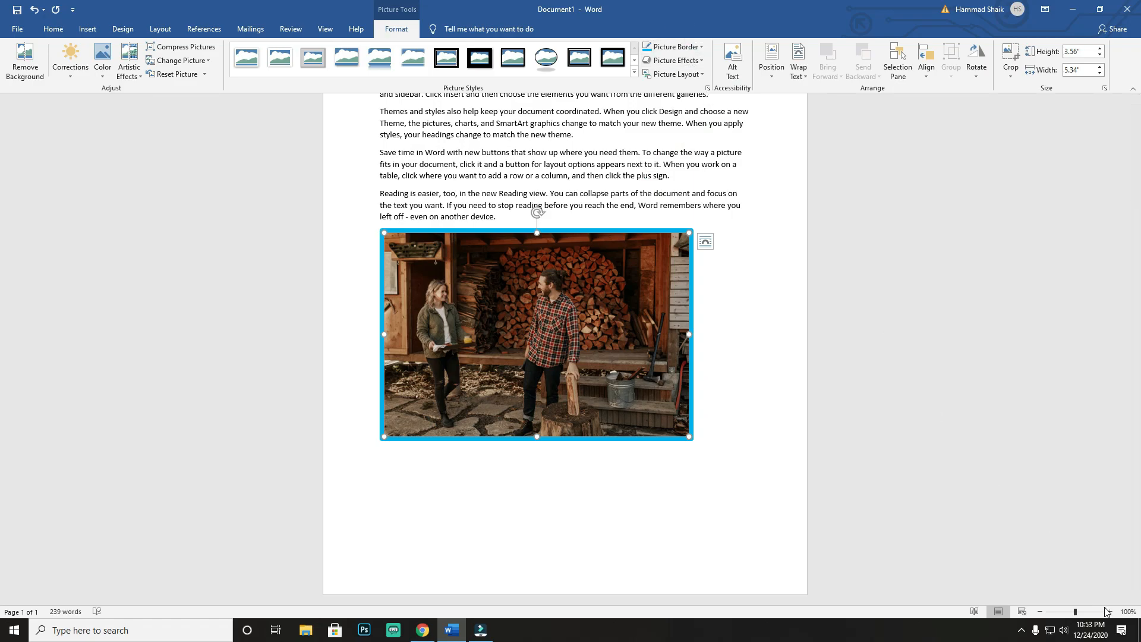
pyautogui.click(1074, 612)
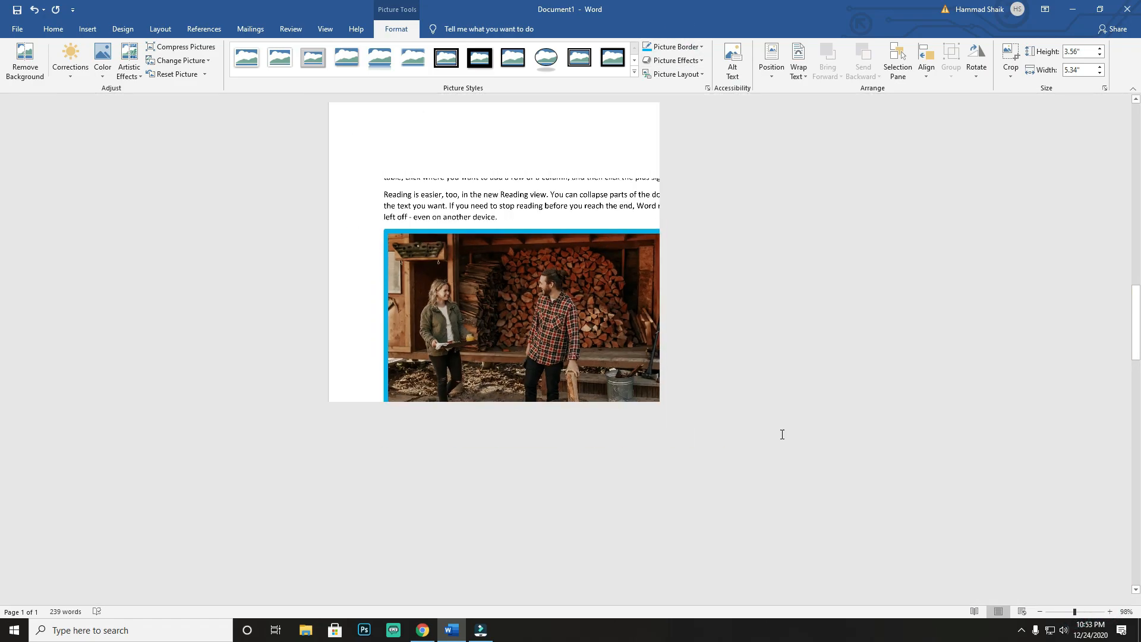
# Look over the Shadow effects, try the last of the Reflection variations on the picture, and inspect the result.
pyautogui.click(686, 62)
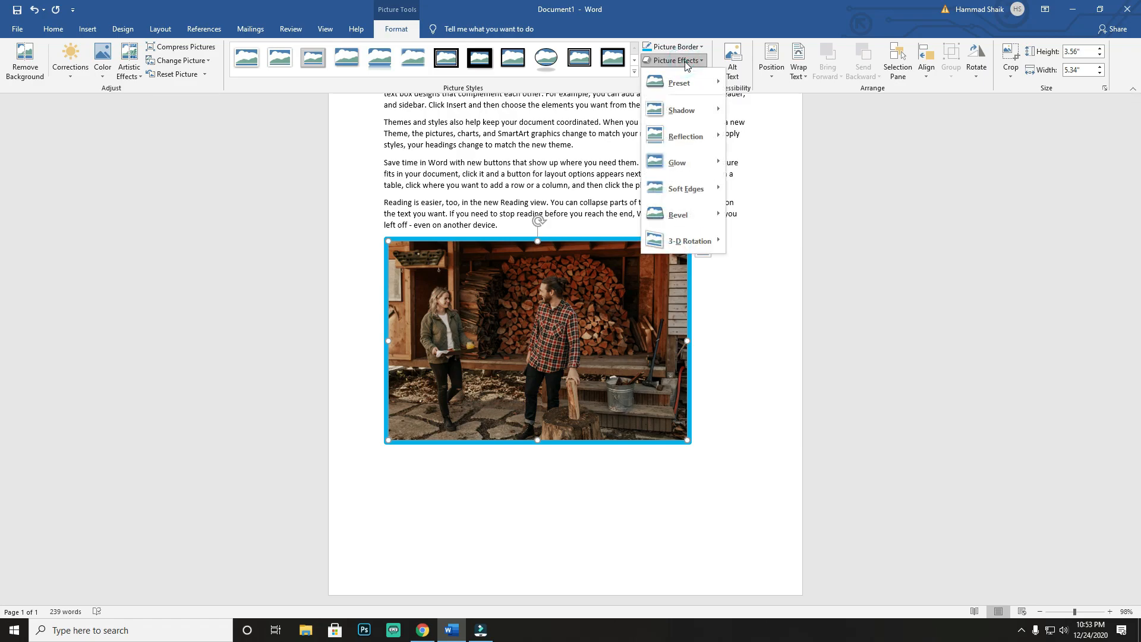
pyautogui.moveTo(687, 76)
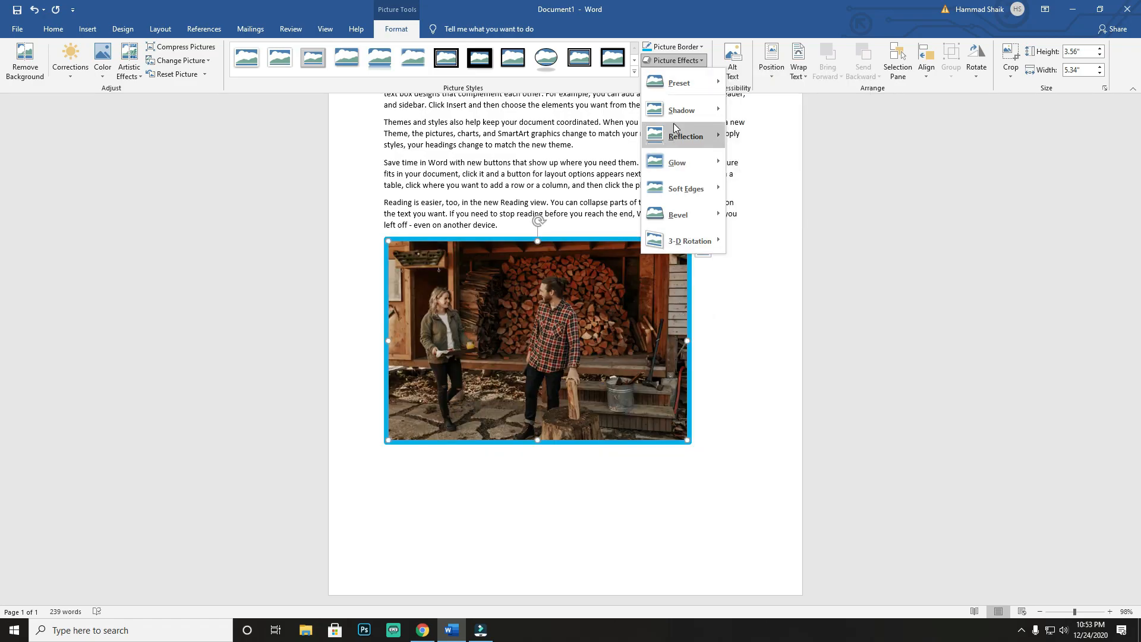
pyautogui.moveTo(677, 114)
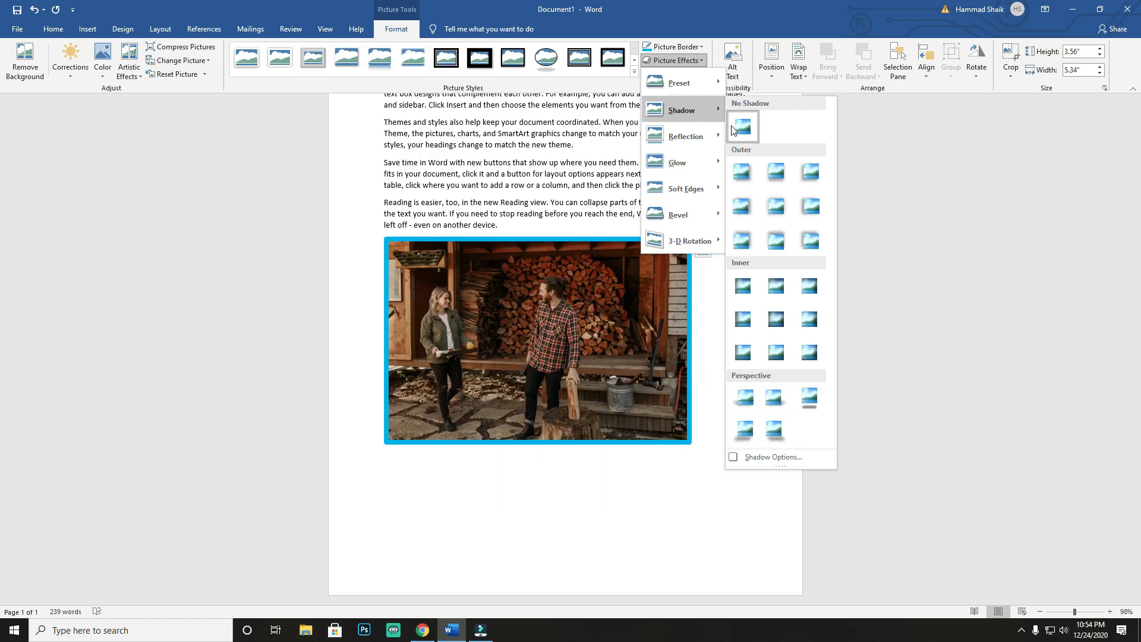
pyautogui.moveTo(675, 142)
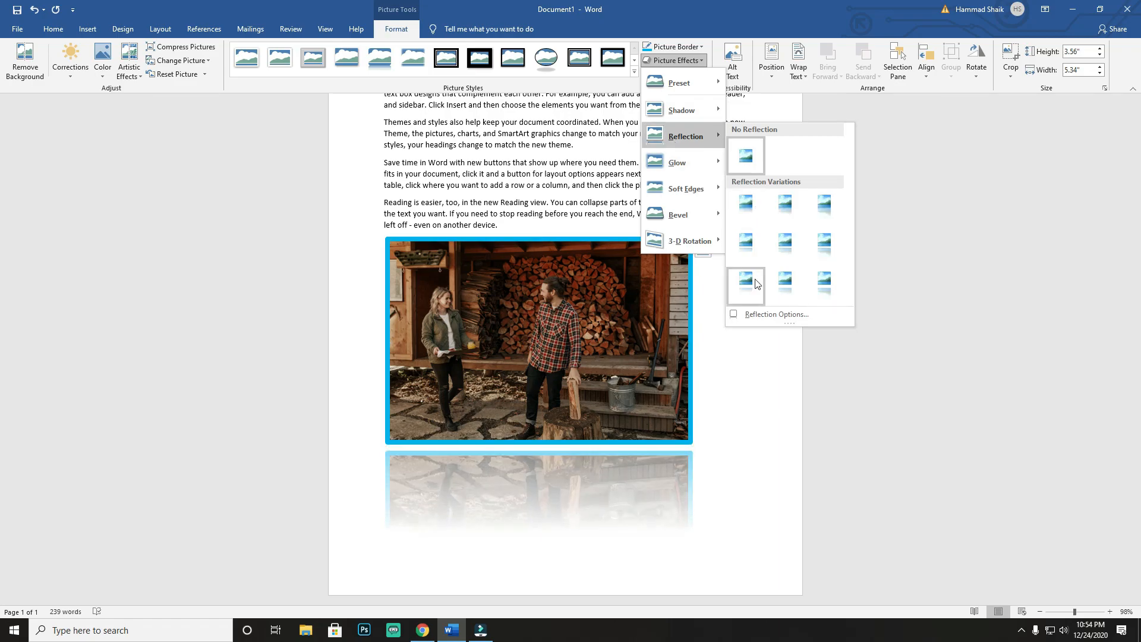
pyautogui.click(832, 287)
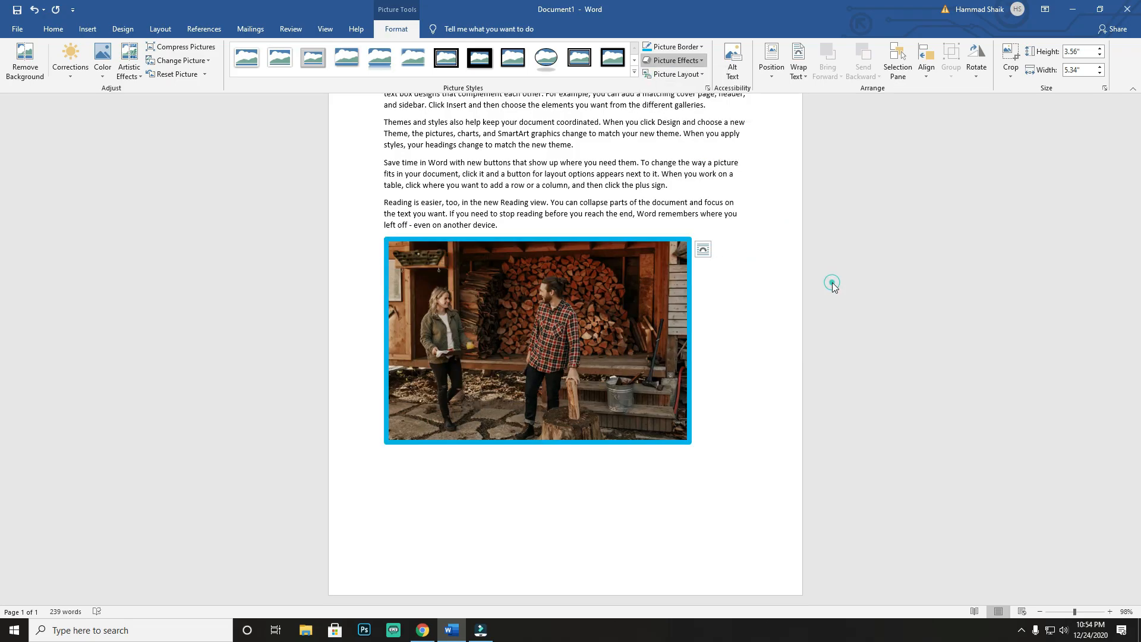
pyautogui.scroll(-5, 847, 324)
pyautogui.scroll(-15, 848, 330)
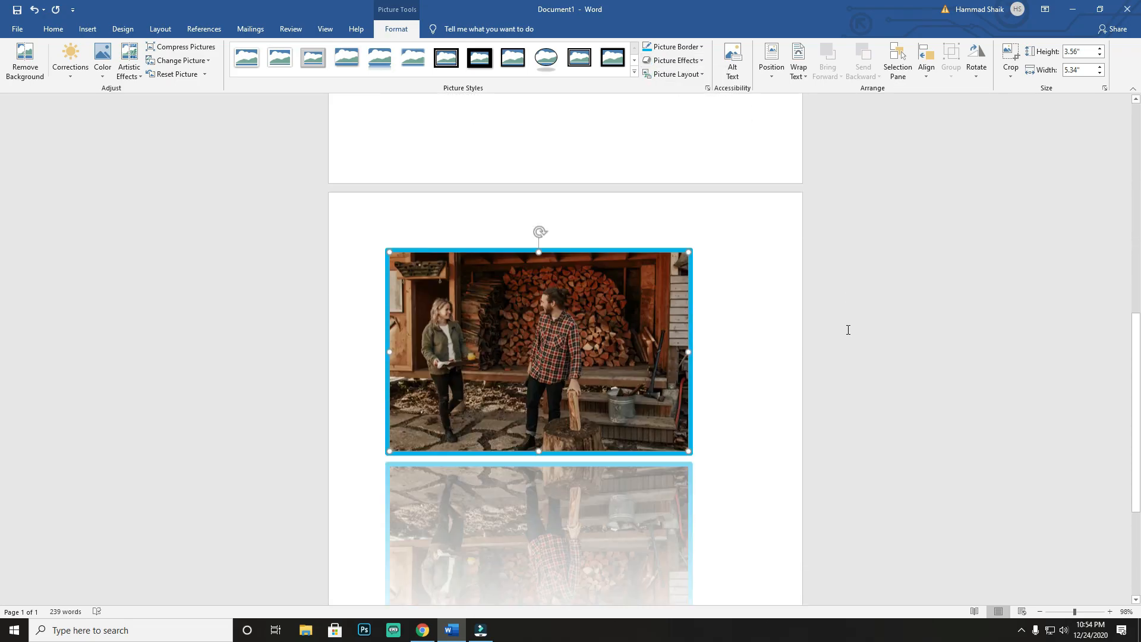
pyautogui.scroll(5, 848, 330)
pyautogui.scroll(3, 848, 330)
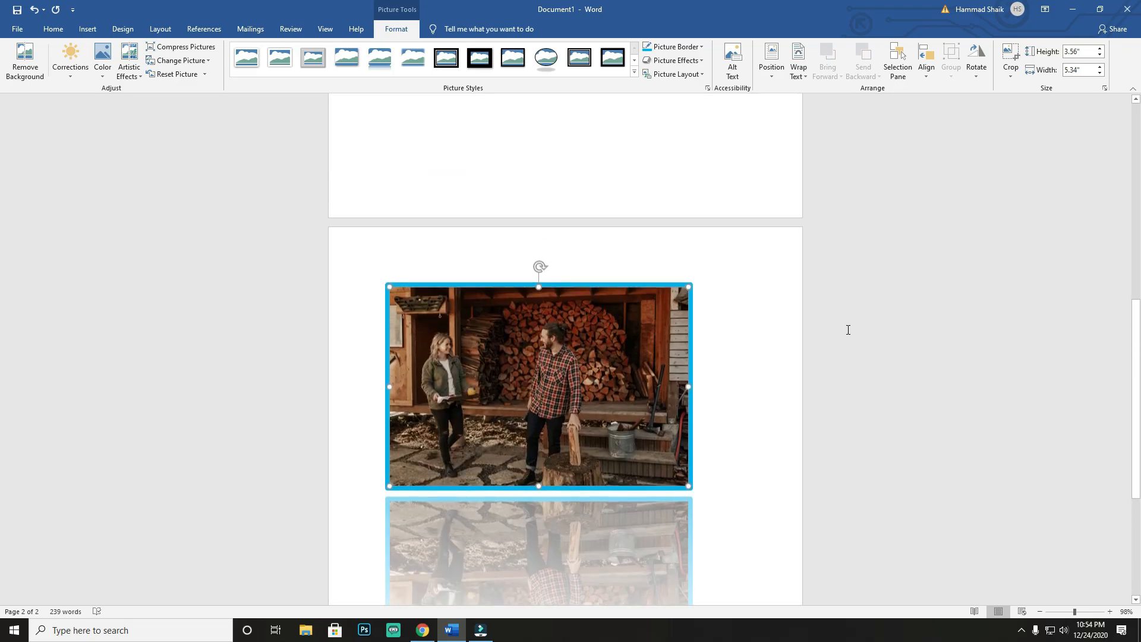
# Remove the reflection from the picture by choosing No Reflection.
pyautogui.click(674, 60)
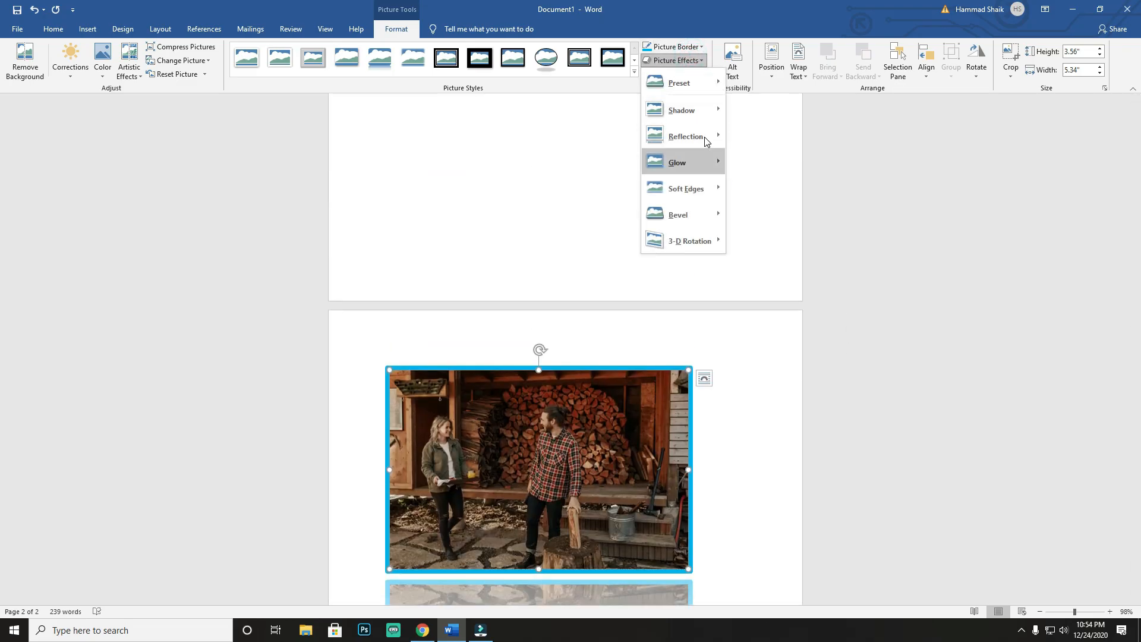
pyautogui.moveTo(704, 132)
pyautogui.click(747, 163)
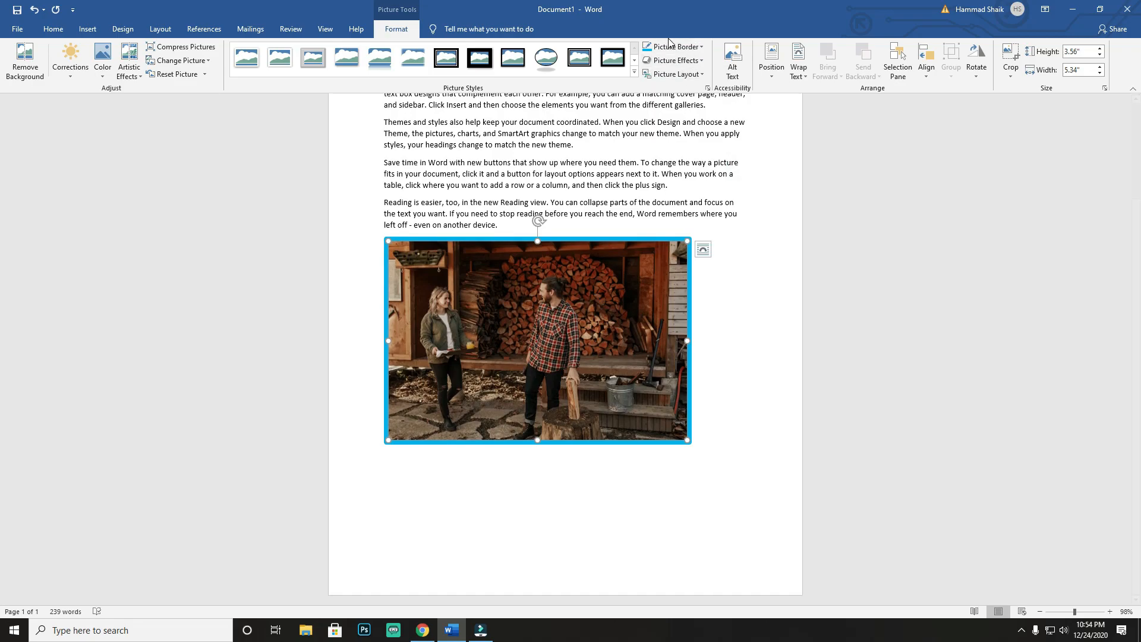
# Look over the picture's Glow and Soft Edges variations, keeping No Soft Edges.
pyautogui.click(674, 60)
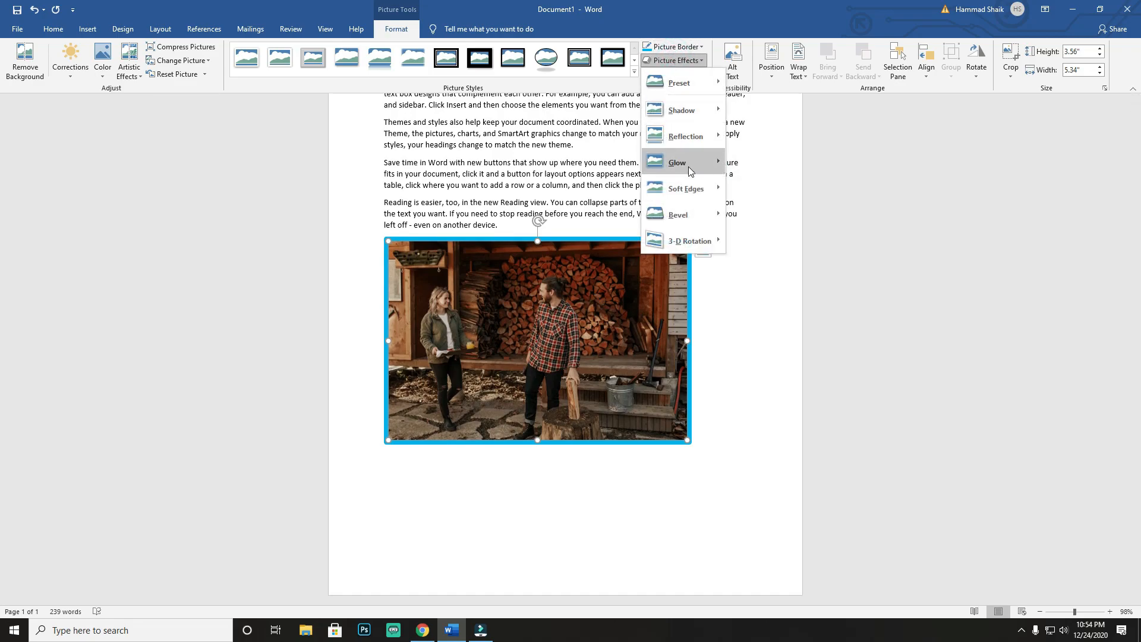
pyautogui.moveTo(680, 162)
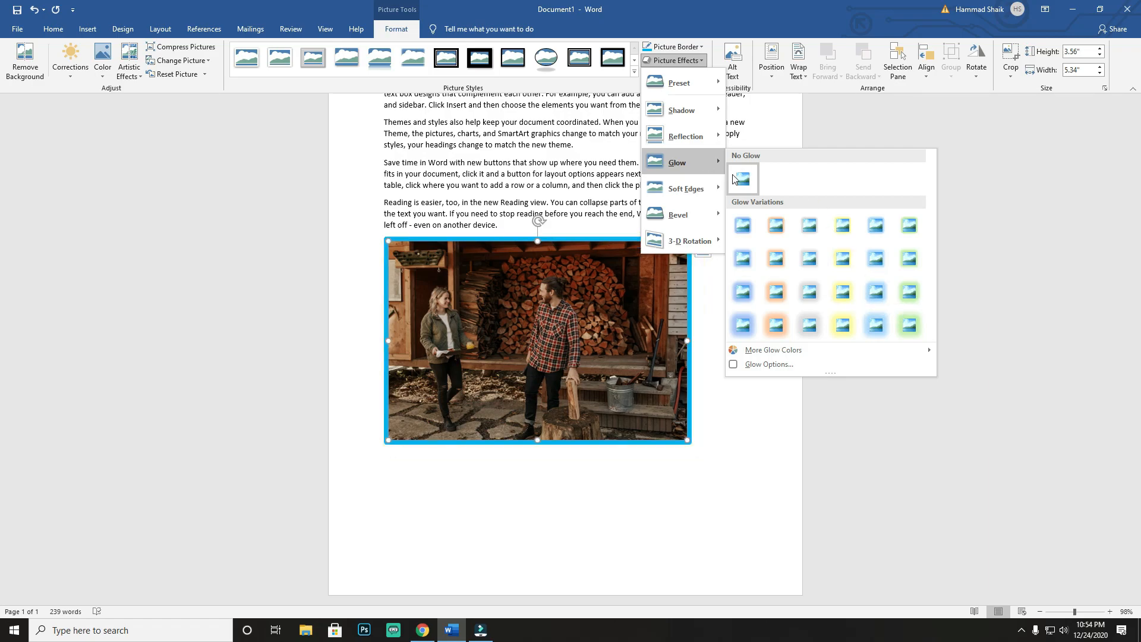
pyautogui.moveTo(679, 185)
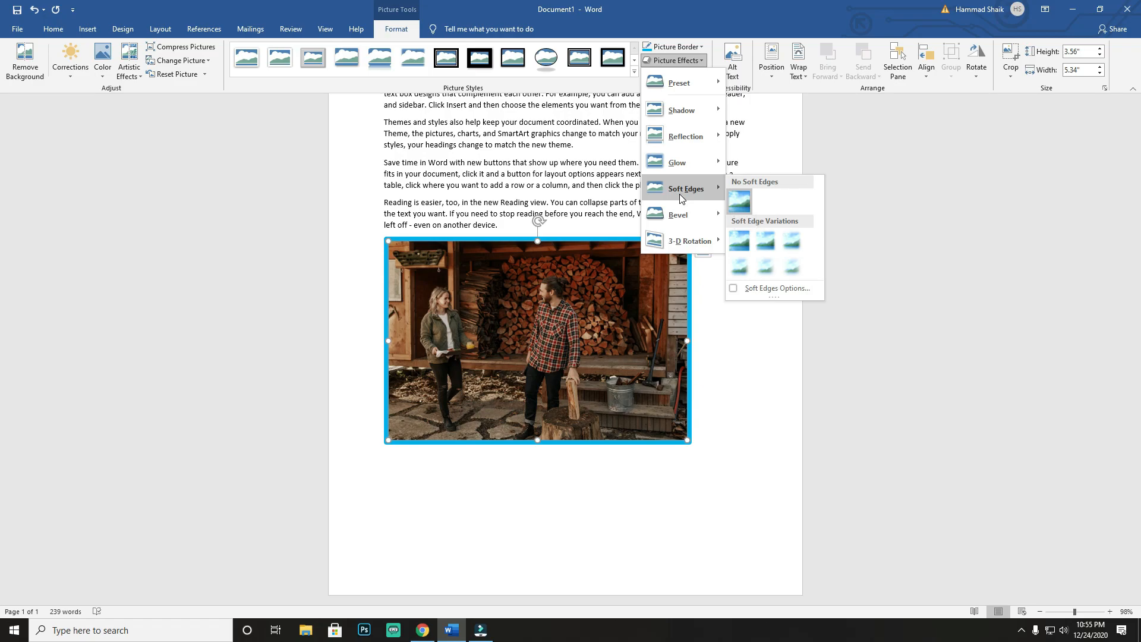
pyautogui.click(745, 199)
# Apply a bevel from the first row of Bevel variations to the bordered picture, checking its edge up close.
pyautogui.click(1093, 611)
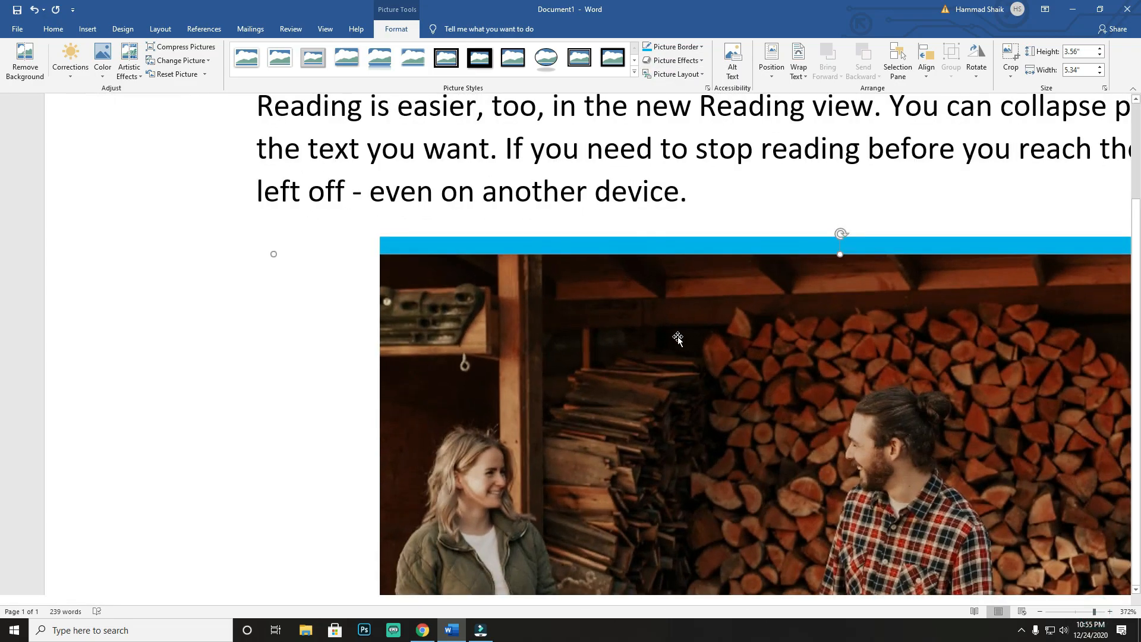
pyautogui.click(214, 244)
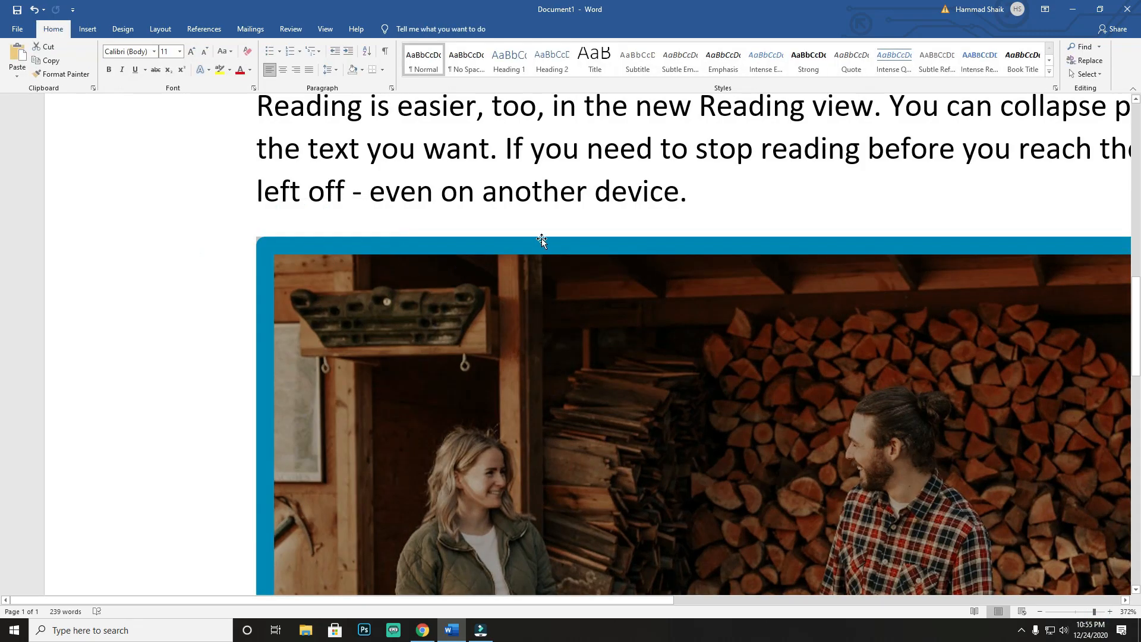
pyautogui.click(541, 237)
pyautogui.click(678, 60)
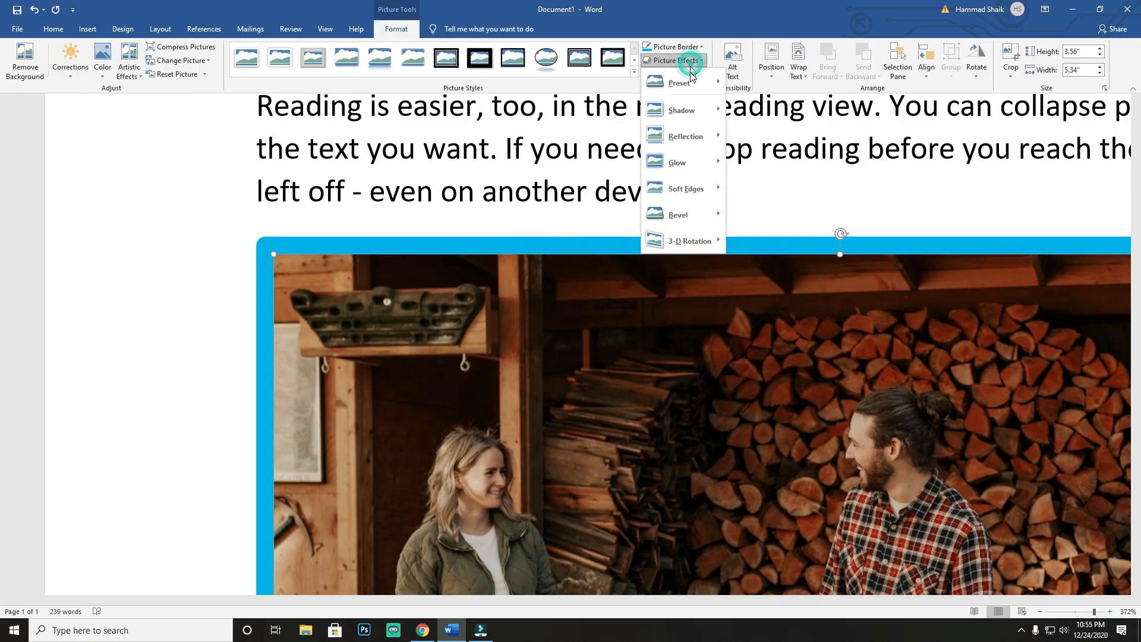
pyautogui.moveTo(713, 216)
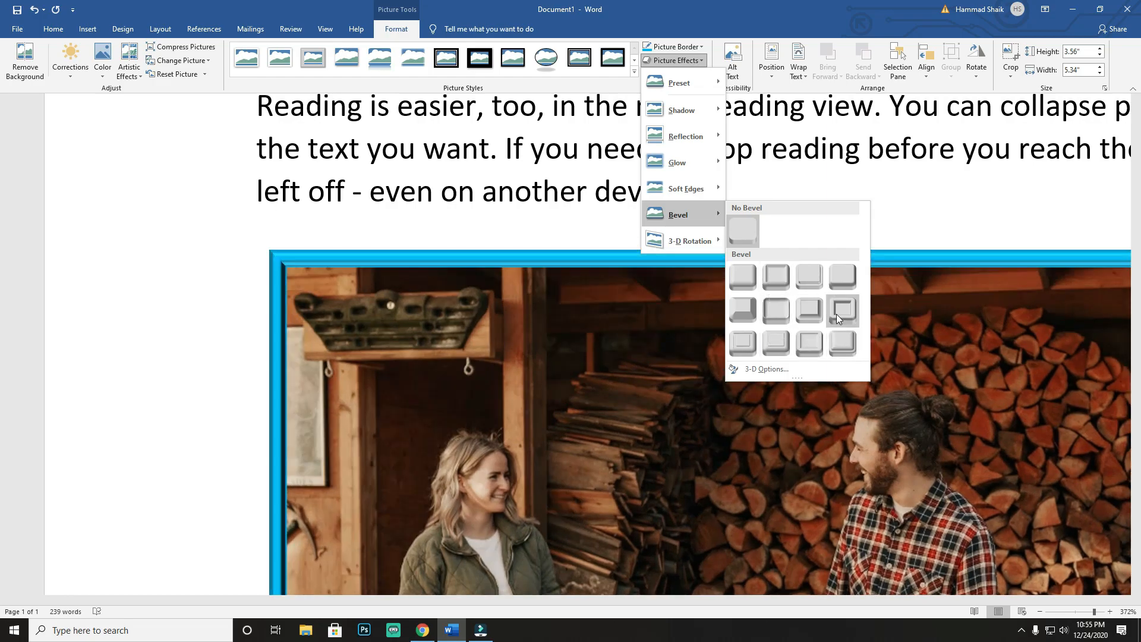
pyautogui.click(793, 281)
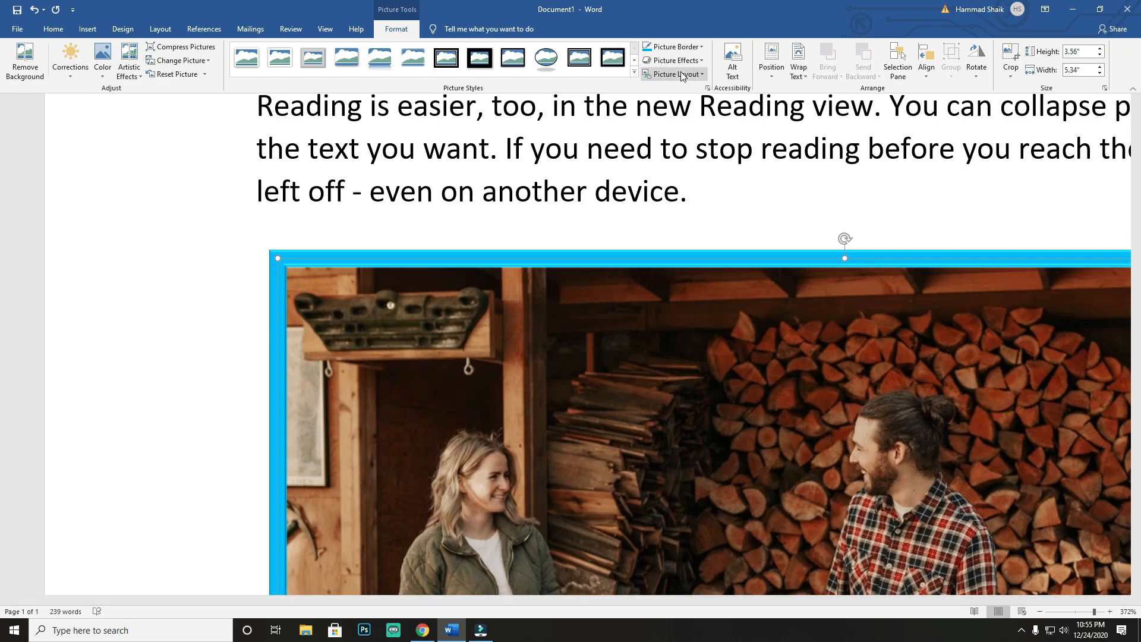
pyautogui.click(1077, 612)
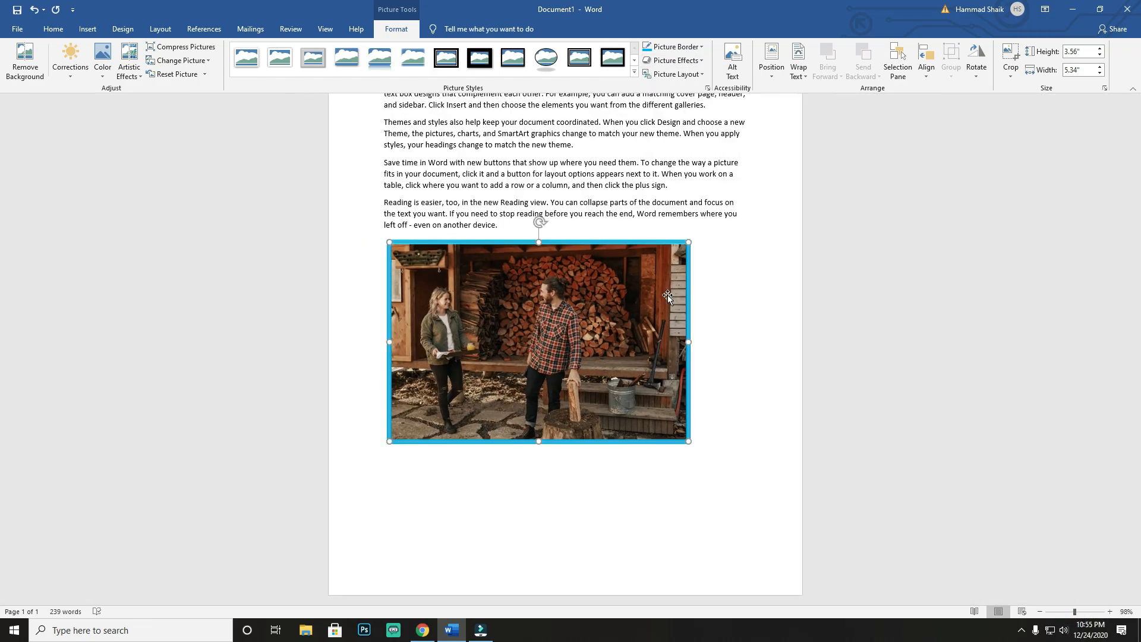
# Preview 3-D rotation variations such as Perspective: Contrasting Right on the picture without applying one.
pyautogui.click(663, 62)
pyautogui.moveTo(721, 246)
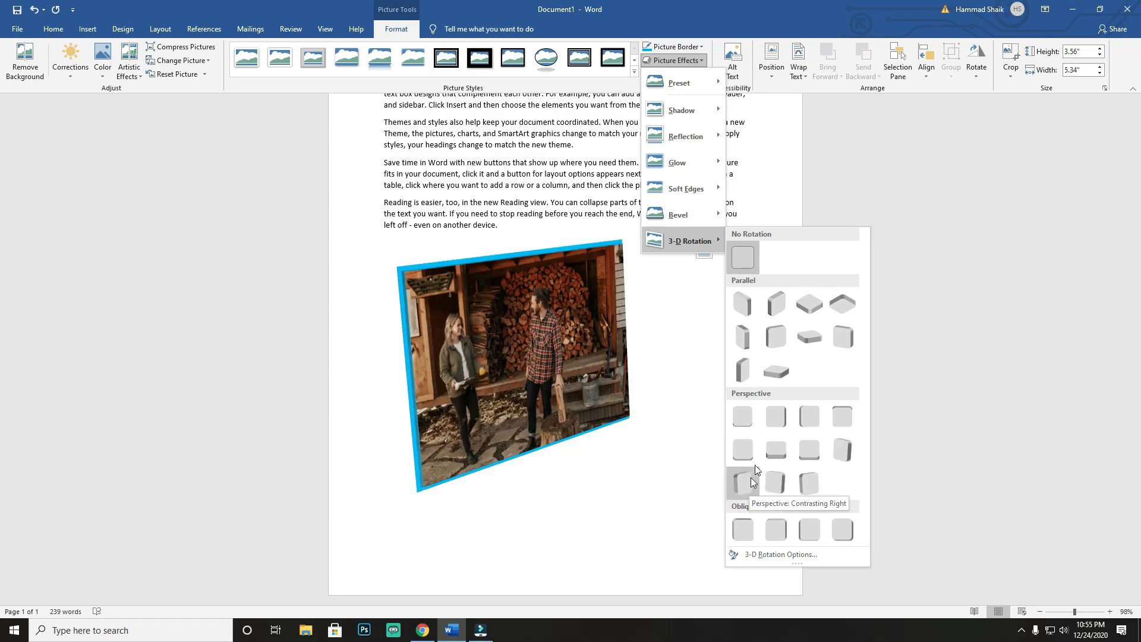
pyautogui.click(689, 60)
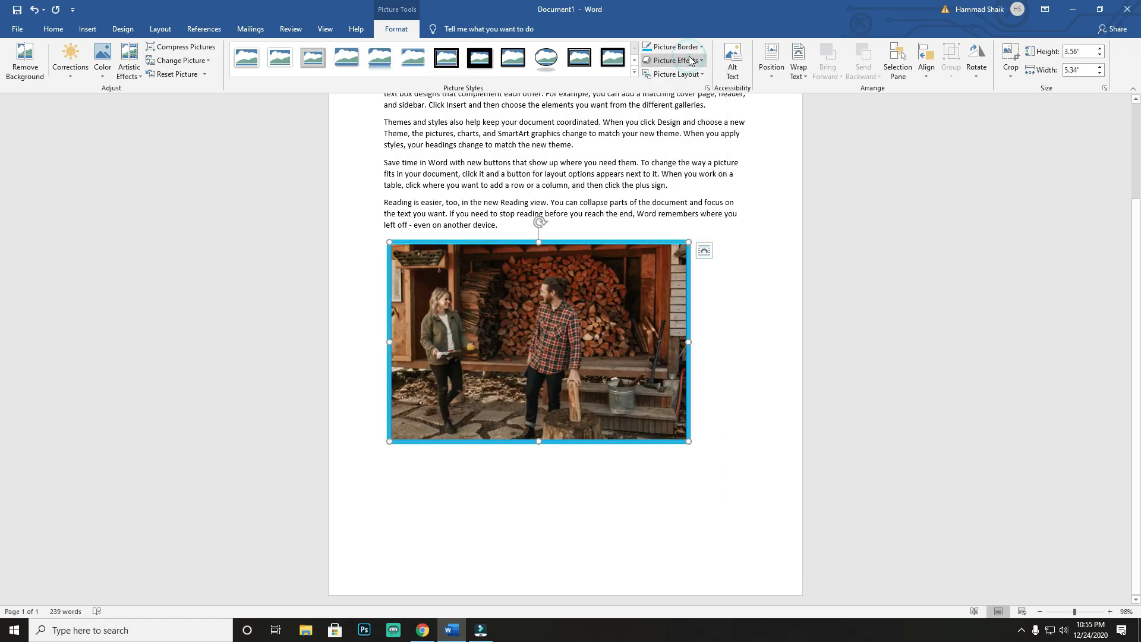
# Try the Bending Picture Caption layout on the picture with the caption PICTURE, and undo the caption and layout.
pyautogui.click(677, 74)
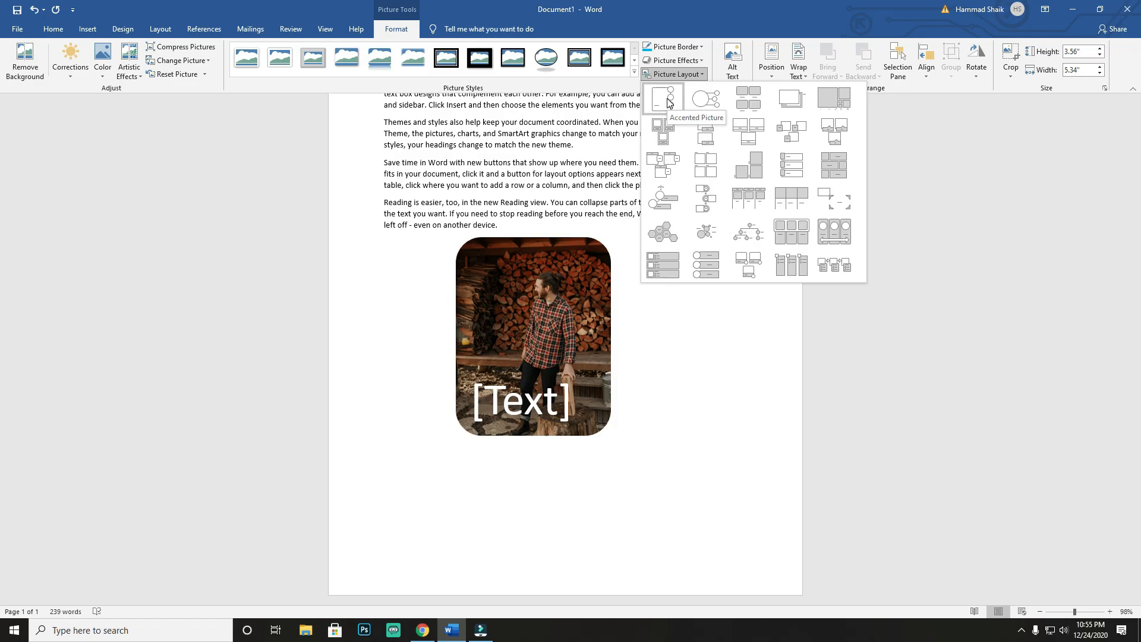
pyautogui.click(713, 136)
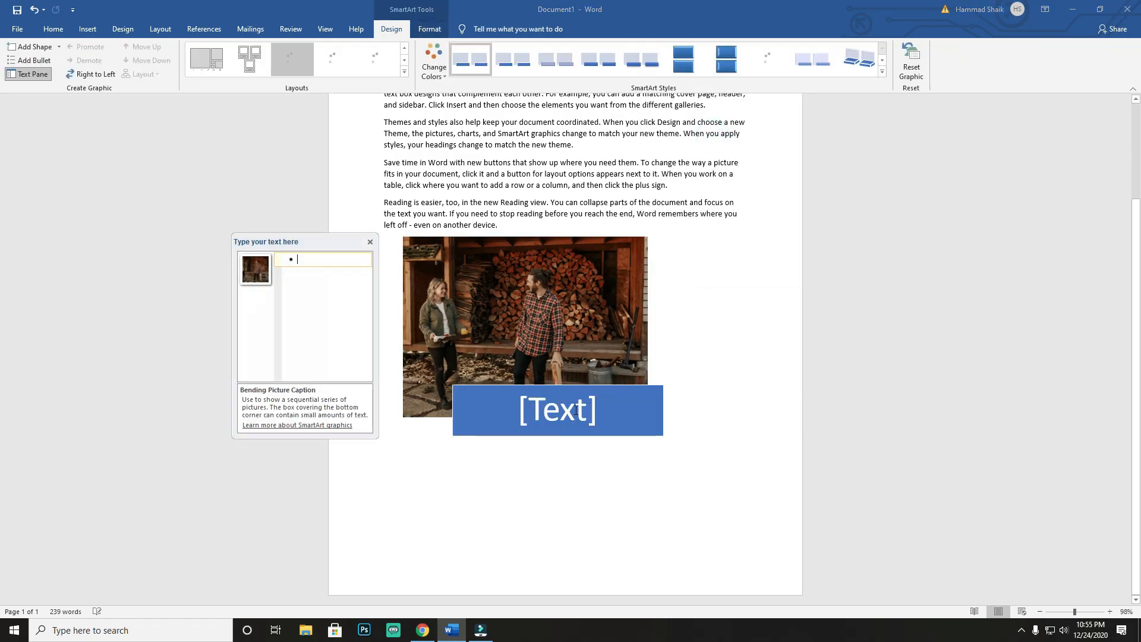
pyautogui.click(330, 262)
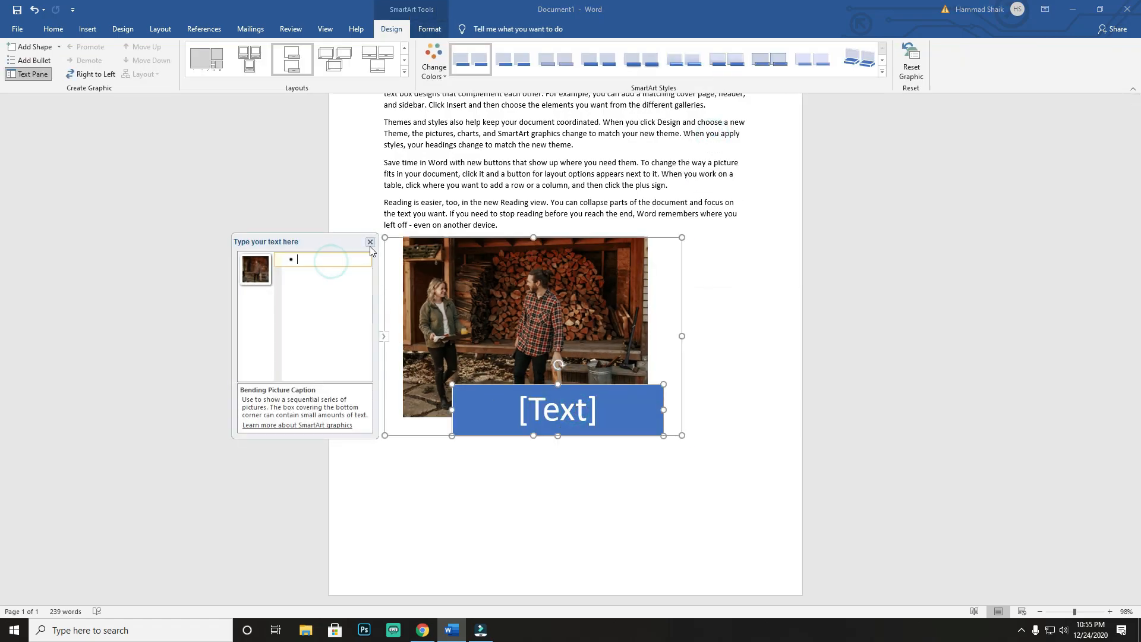
pyautogui.write('ICTURE')
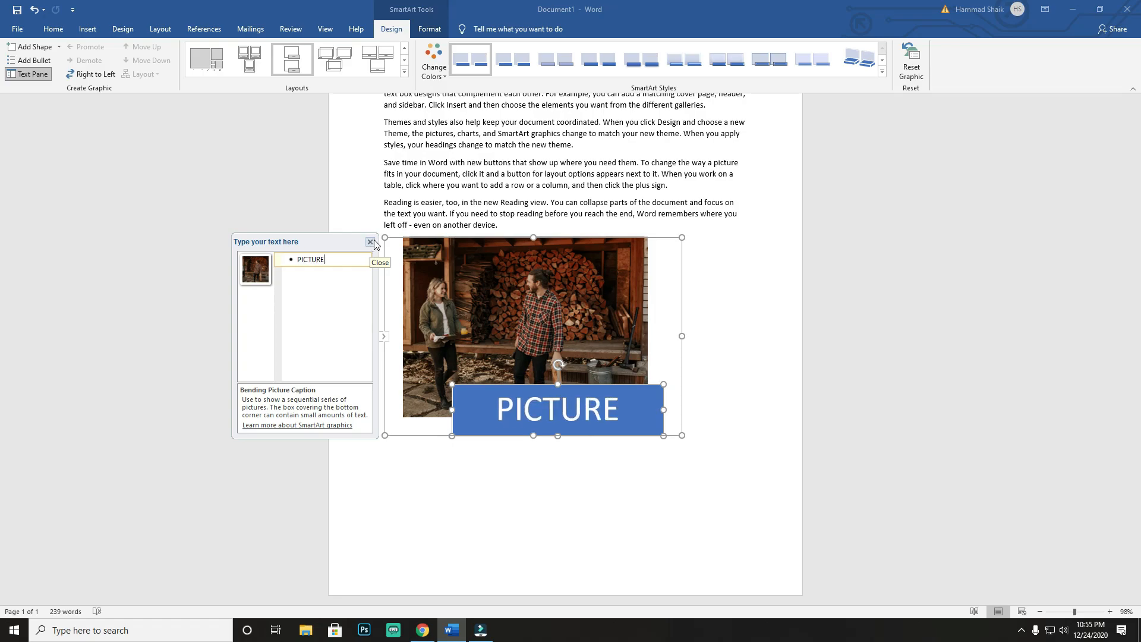
pyautogui.hotkey('ctrl', 'z')
pyautogui.hotkey('ctrl', 'z')
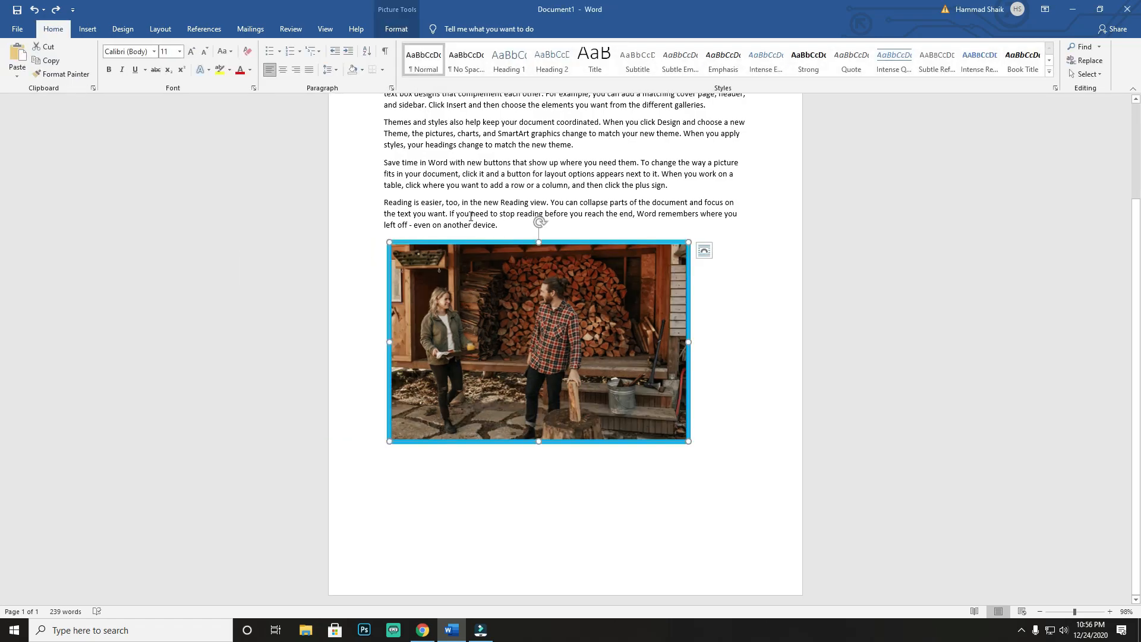
# Try moving the picture freehand up into the paragraphs and return it below the text.
pyautogui.click(397, 29)
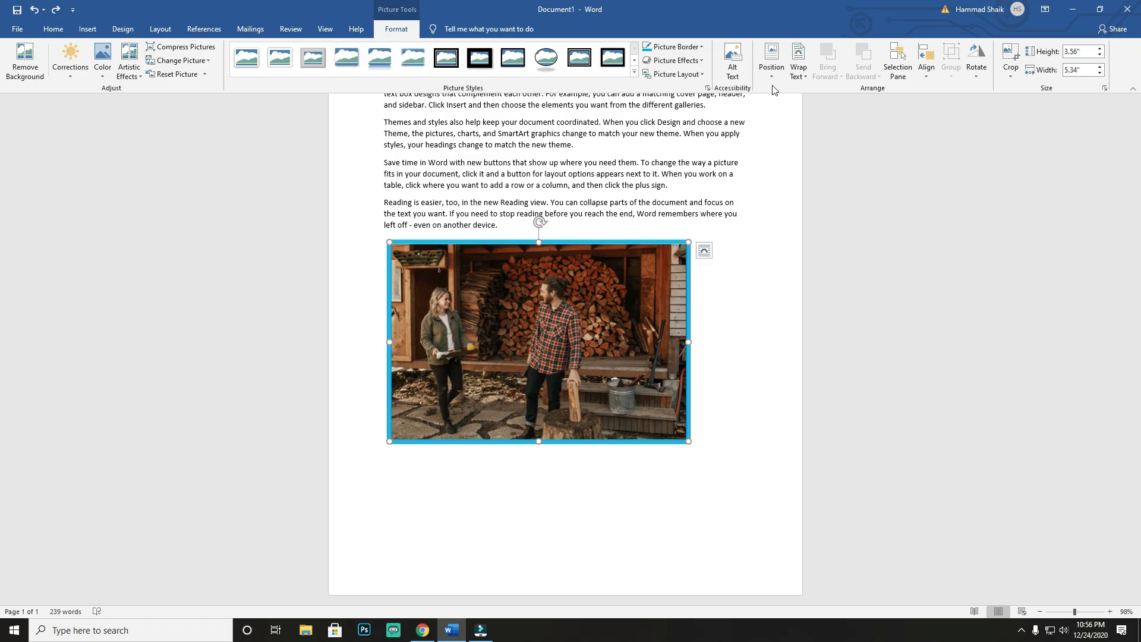
pyautogui.moveTo(571, 327); pyautogui.dragTo(590, 144)
pyautogui.moveTo(540, 236); pyautogui.dragTo(575, 457)
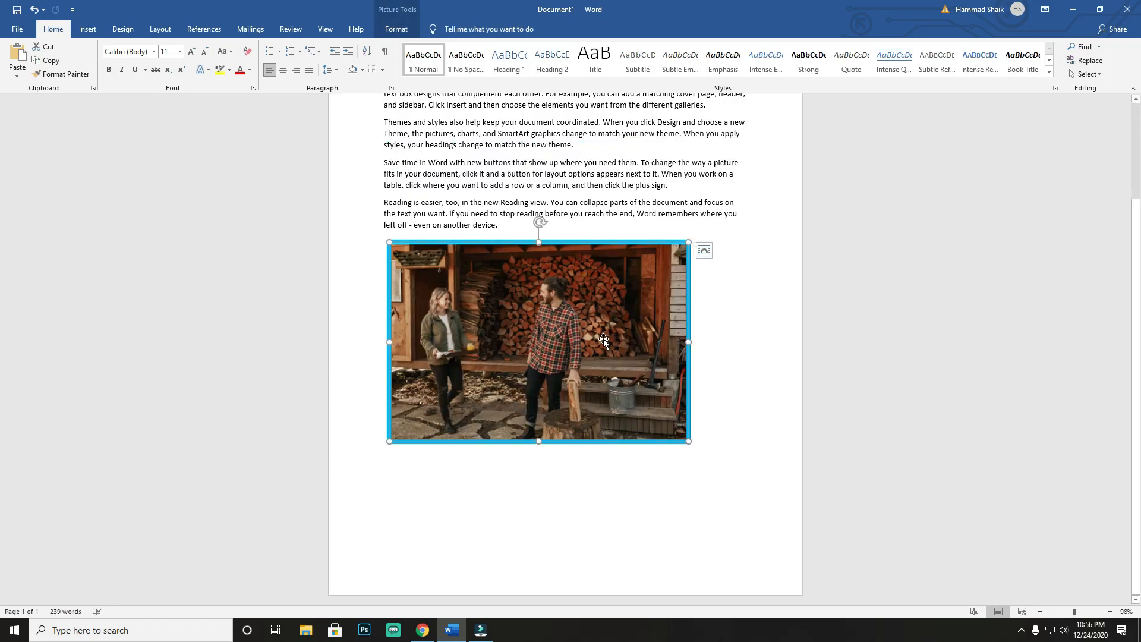
pyautogui.scroll(4, 603, 339)
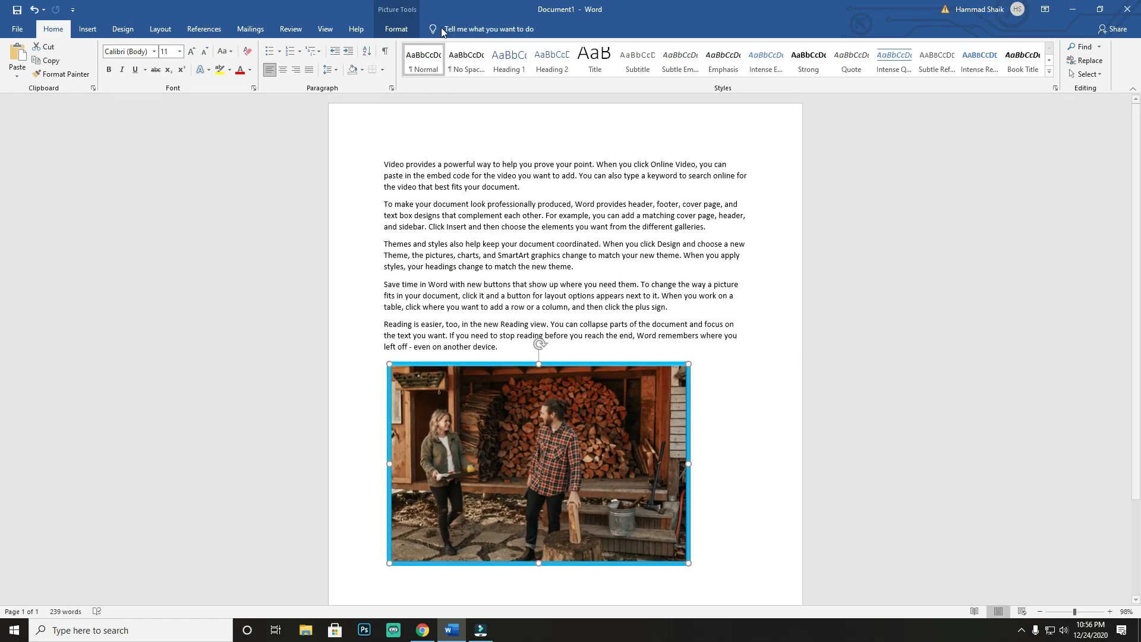
# Try the In Line with Text position, and place the picture in Top Left with Square Text Wrapping.
pyautogui.click(396, 24)
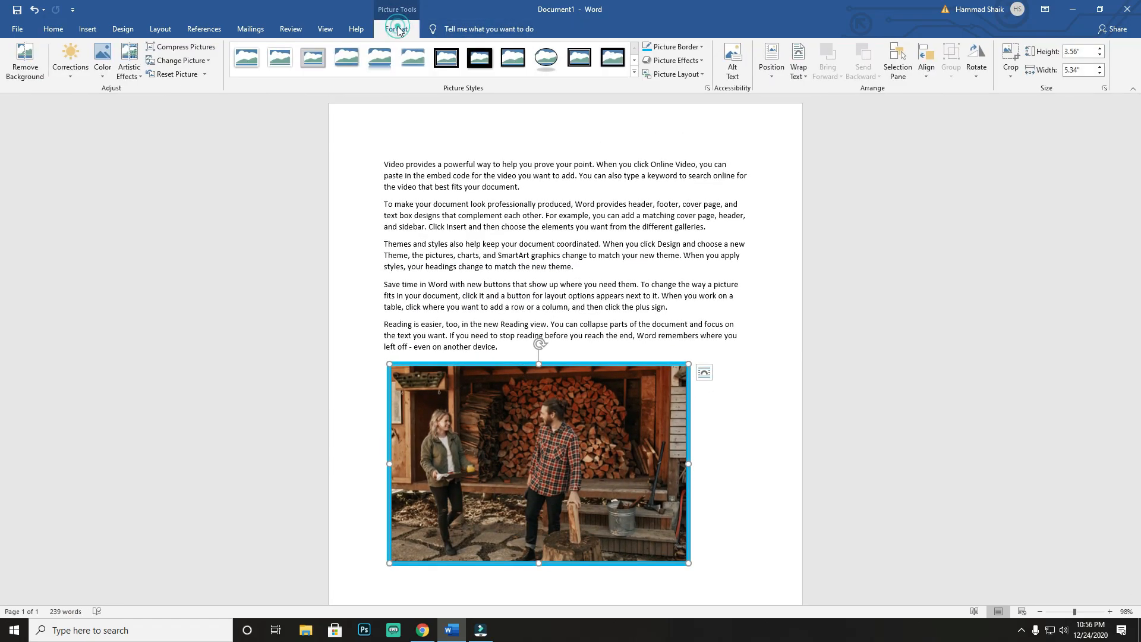
pyautogui.click(766, 62)
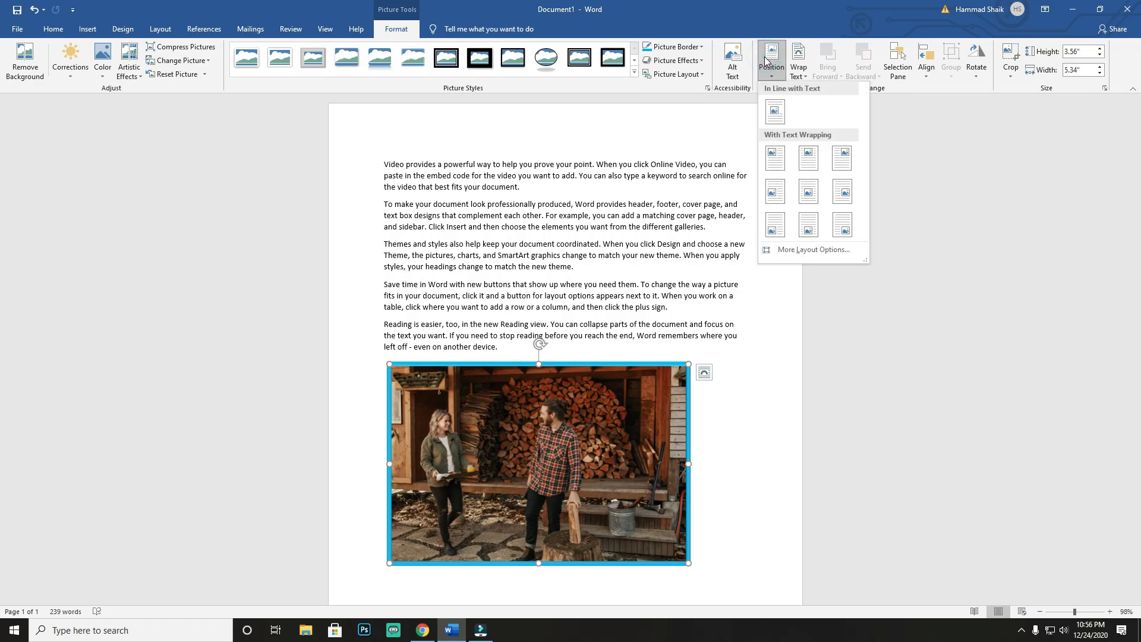
pyautogui.click(785, 106)
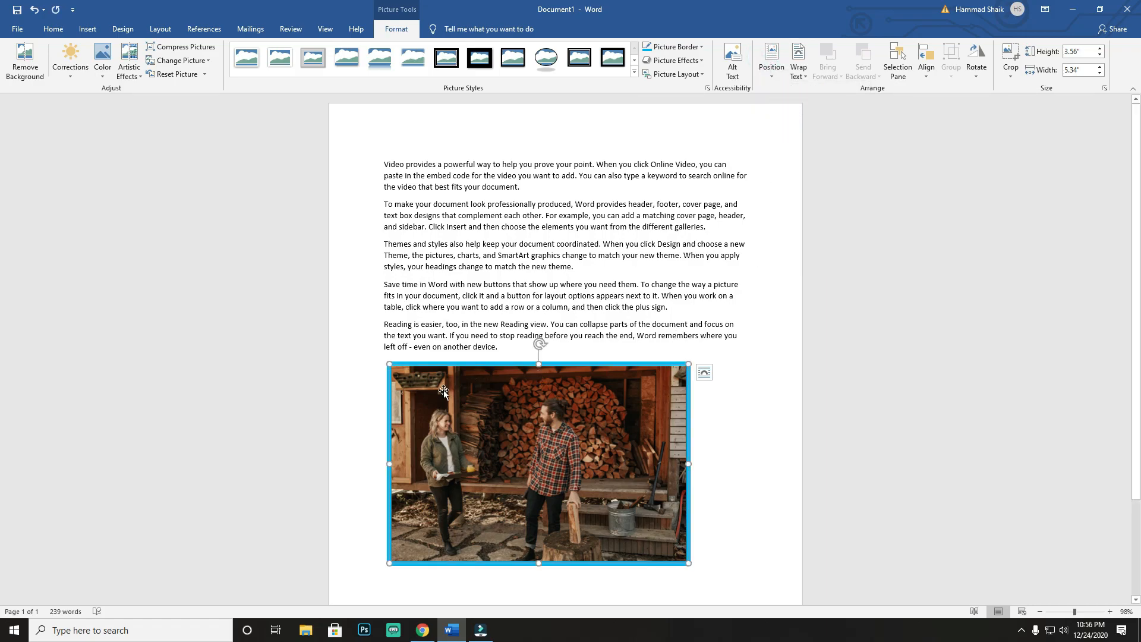
pyautogui.click(771, 57)
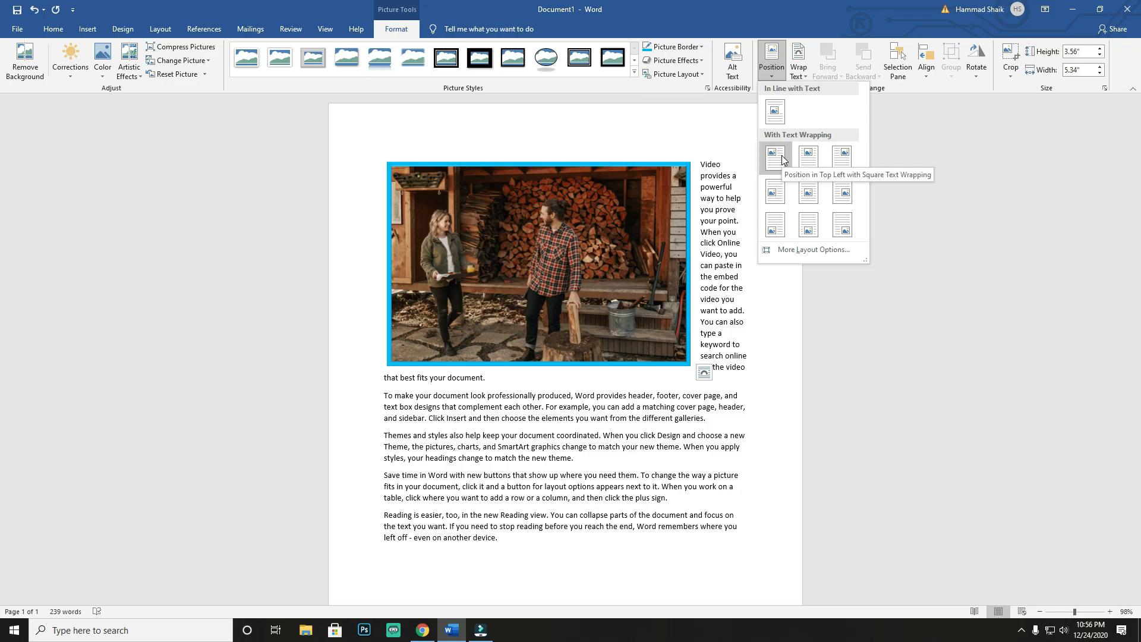
pyautogui.click(782, 159)
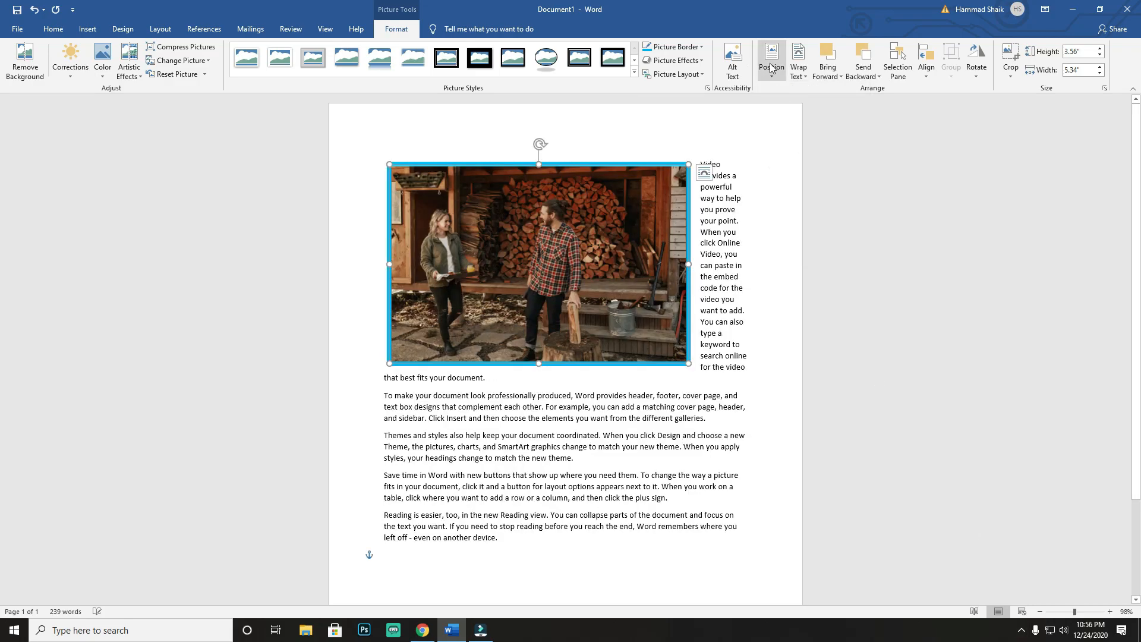
# Shrink the picture proportionally to about 1.66" high by 2.48" wide.
pyautogui.moveTo(1074, 611); pyautogui.dragTo(1068, 611)
pyautogui.moveTo(663, 313); pyautogui.dragTo(536, 227)
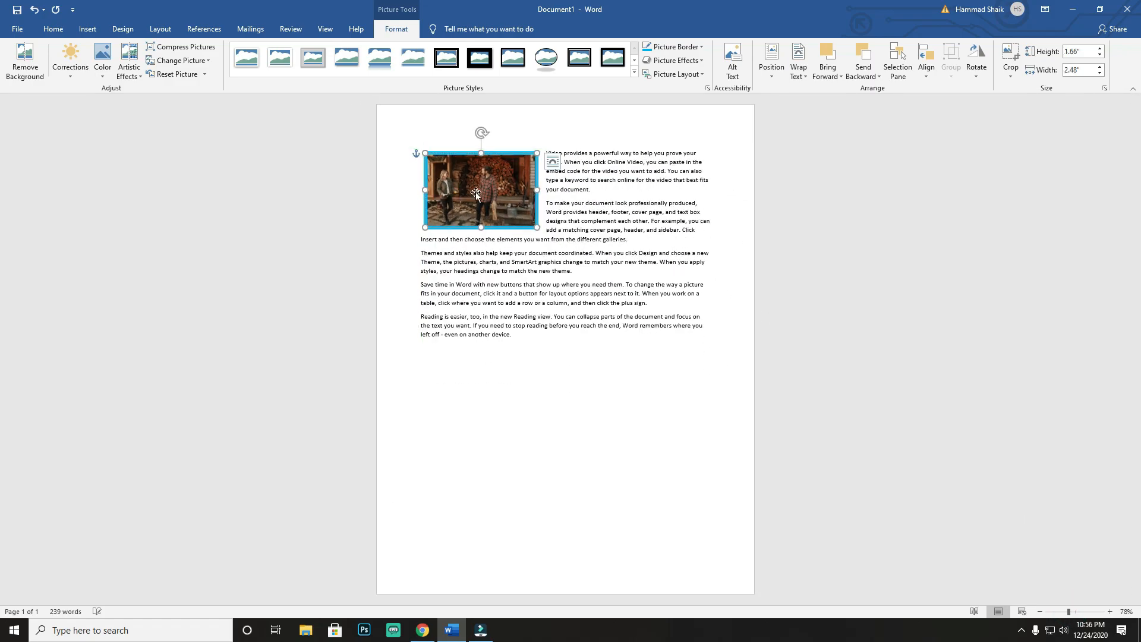
# Place the picture in Top Left with Square Text Wrapping, and move it into the middle of the first two paragraphs.
pyautogui.click(772, 67)
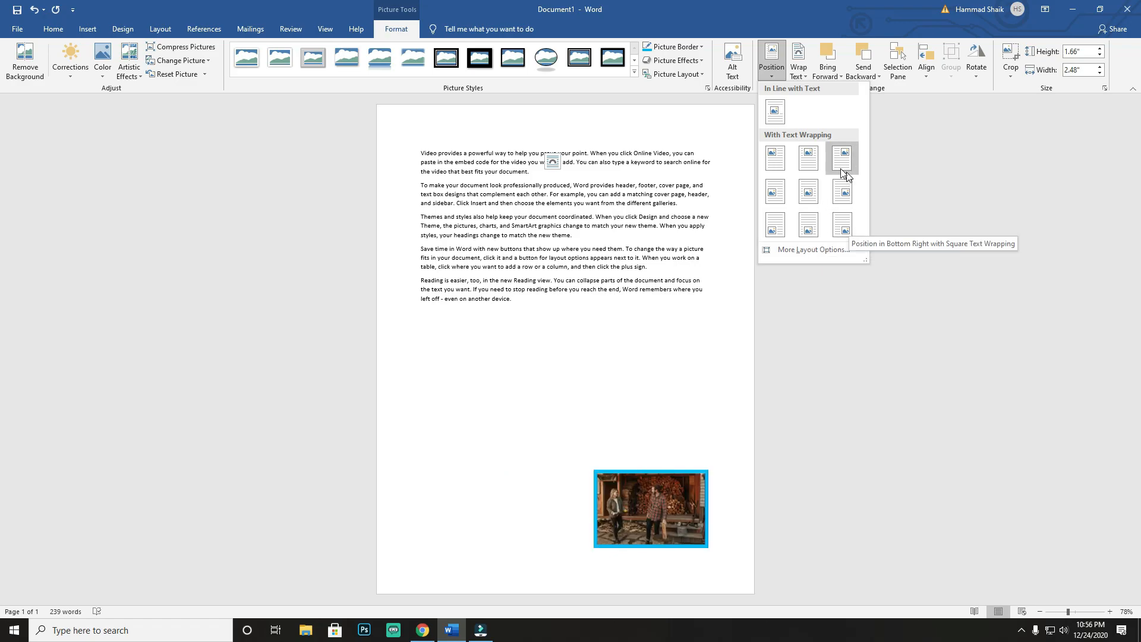
pyautogui.click(775, 157)
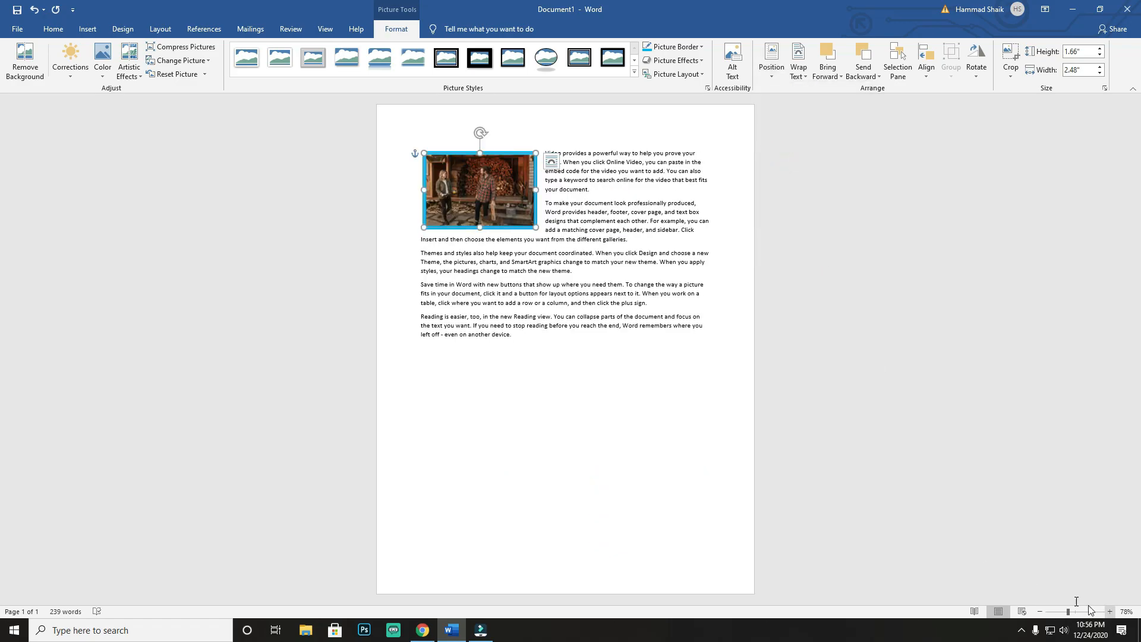
pyautogui.moveTo(1068, 611); pyautogui.dragTo(1073, 611)
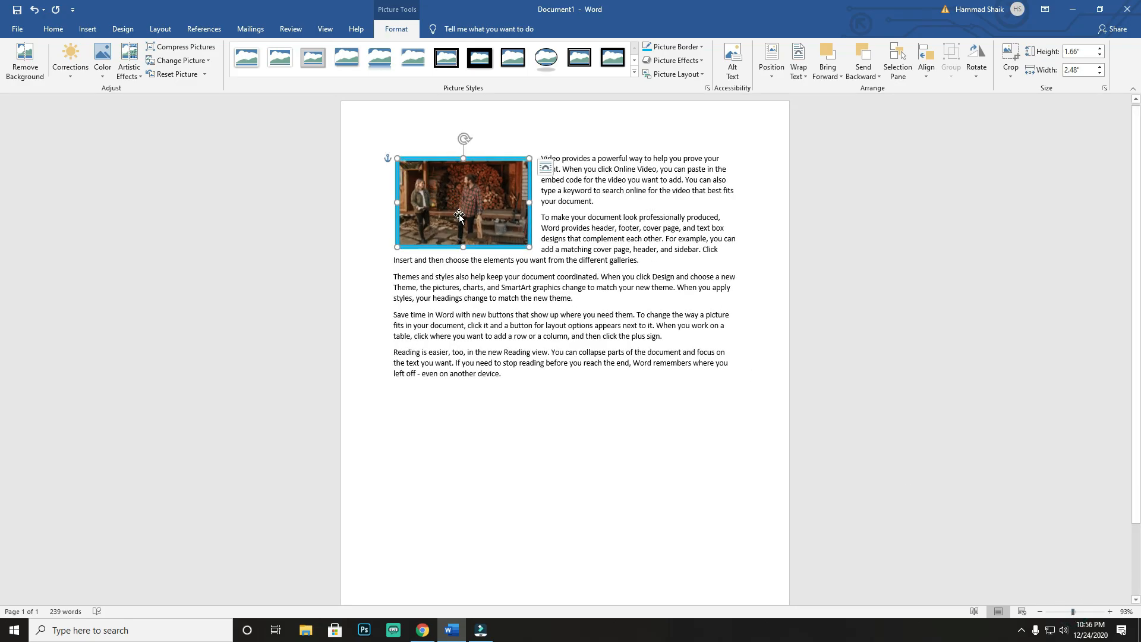
pyautogui.moveTo(470, 215); pyautogui.dragTo(509, 222)
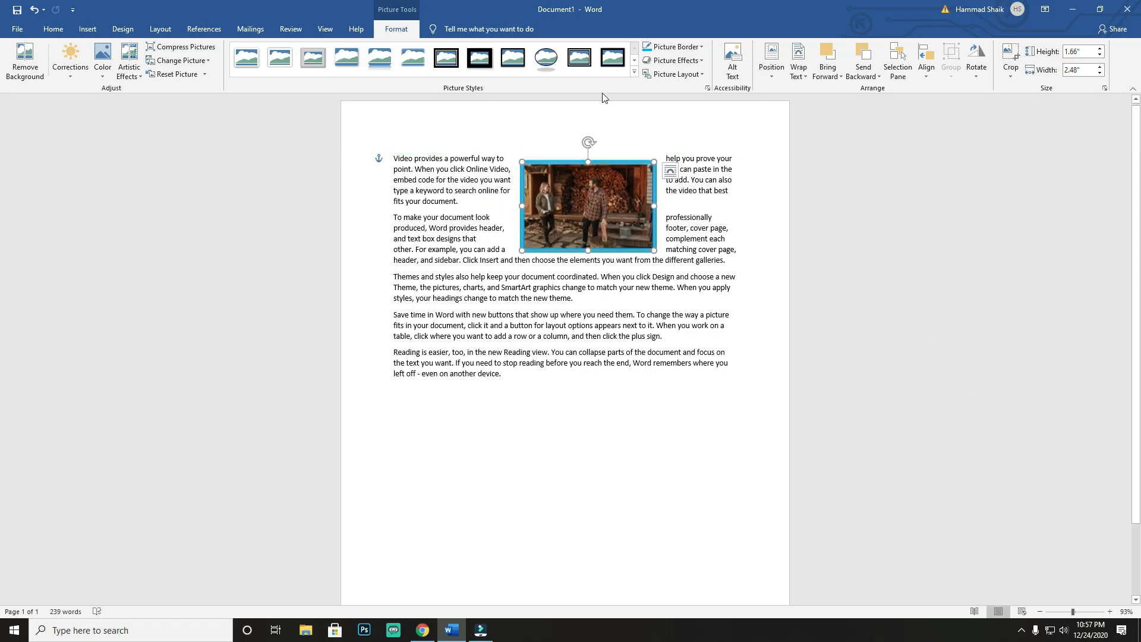
# Apply the Metal Oval picture style and enlarge the picture proportionally to about 2.26" high by 3.39" wide.
pyautogui.click(634, 71)
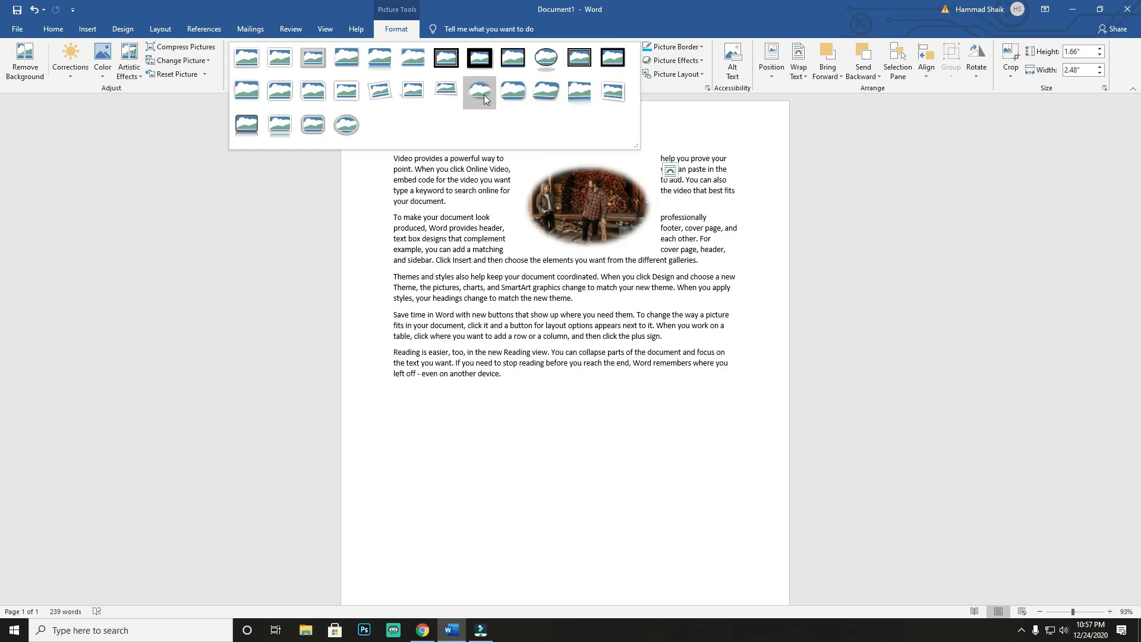
pyautogui.click(346, 124)
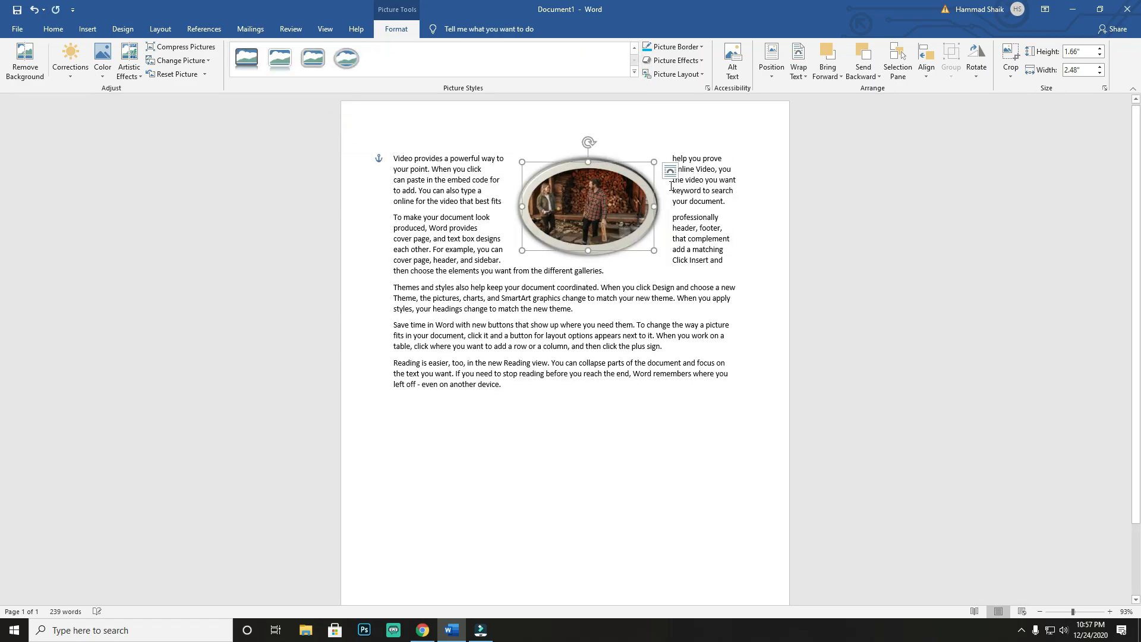
pyautogui.moveTo(653, 162); pyautogui.dragTo(701, 130)
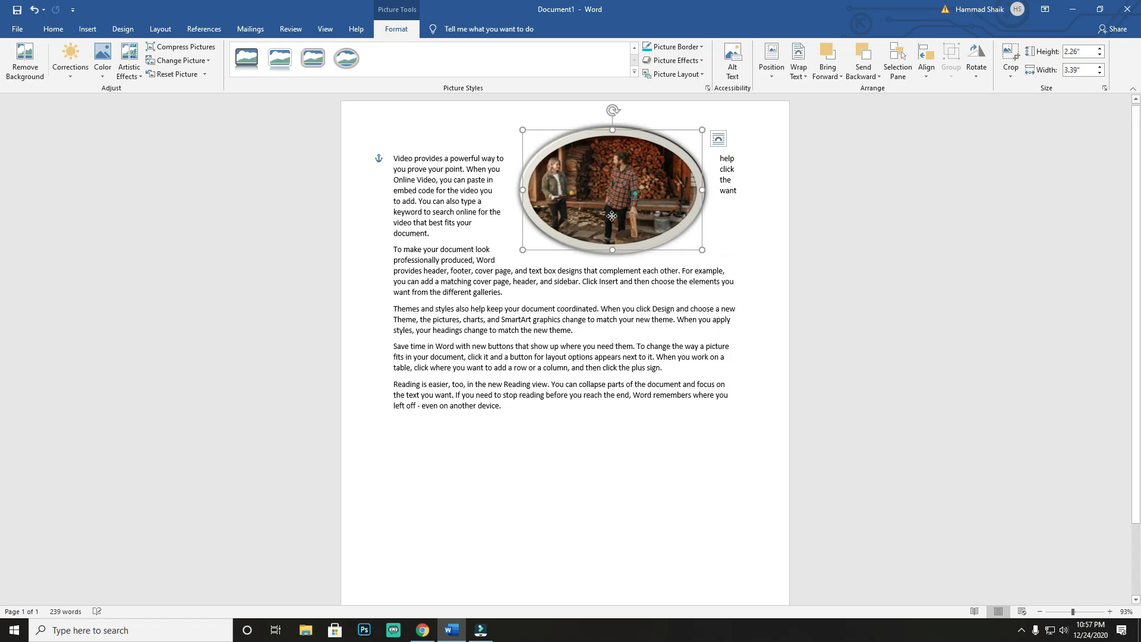
# Move the enlarged oval picture down to the horizontal center of the first two paragraphs.
pyautogui.moveTo(617, 209); pyautogui.dragTo(570, 245)
pyautogui.click(1083, 615)
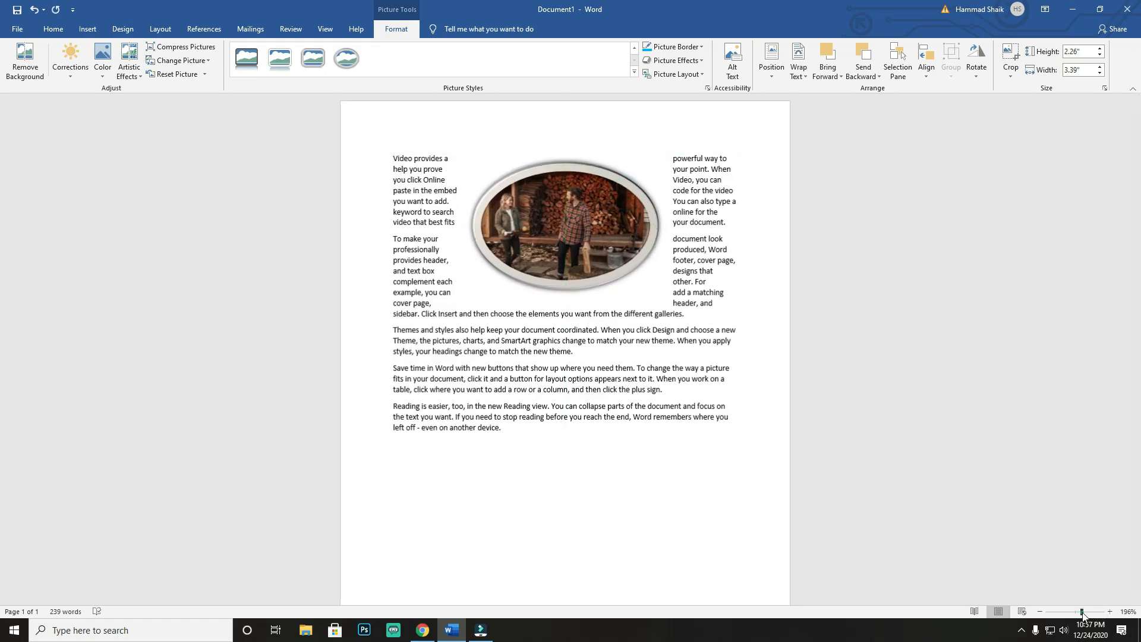
pyautogui.click(1073, 611)
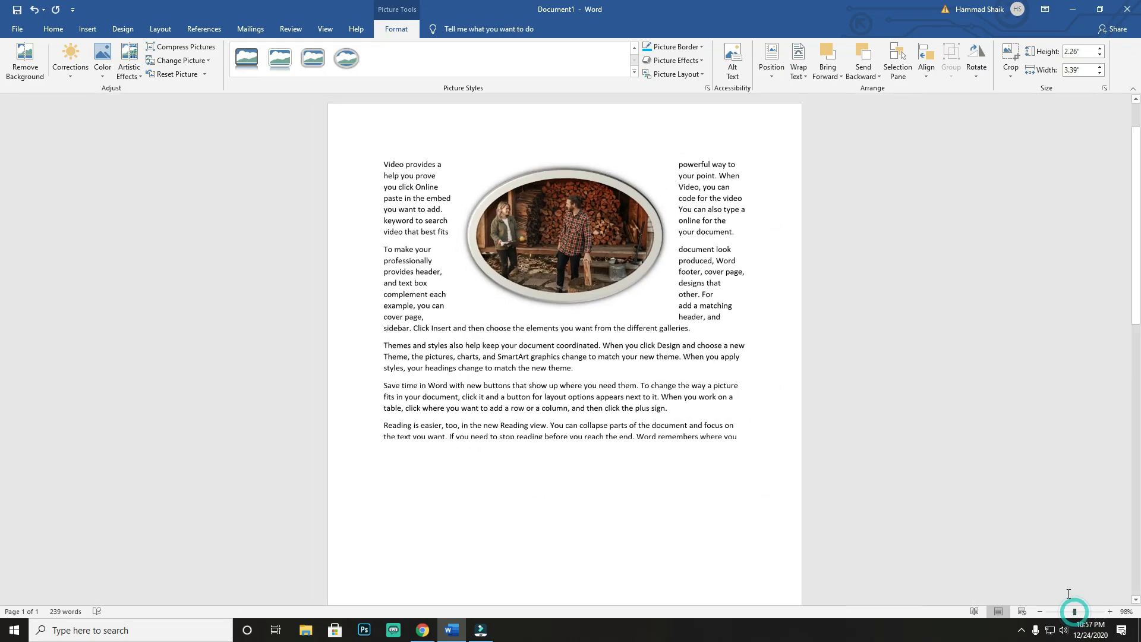
# Set the oval picture in line with the text at the start of the first paragraph.
pyautogui.click(798, 73)
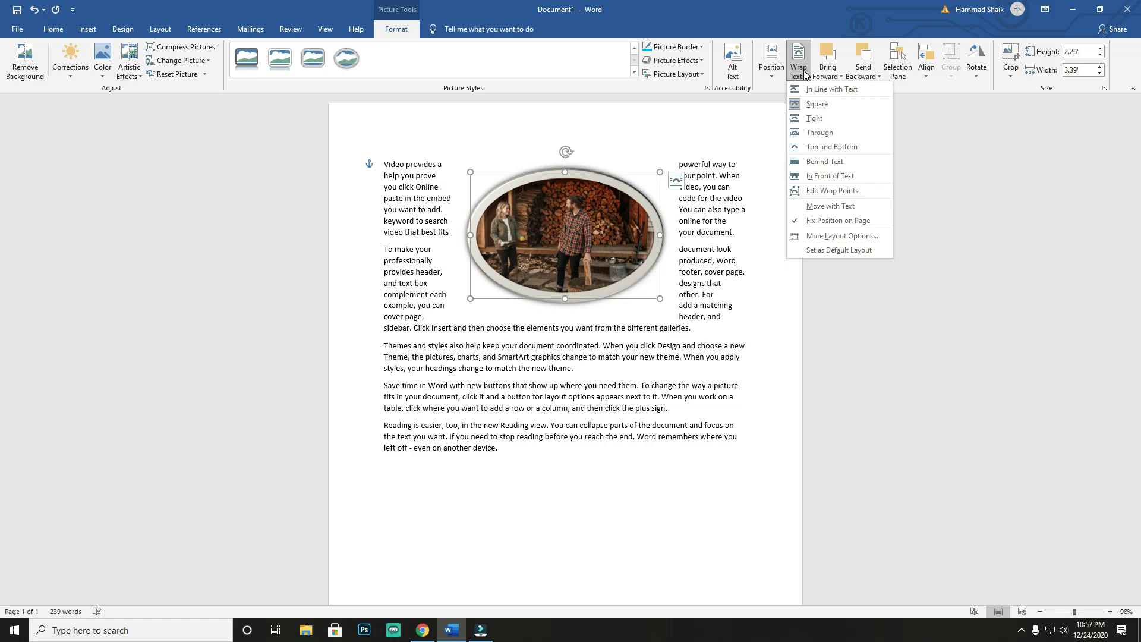
pyautogui.click(652, 215)
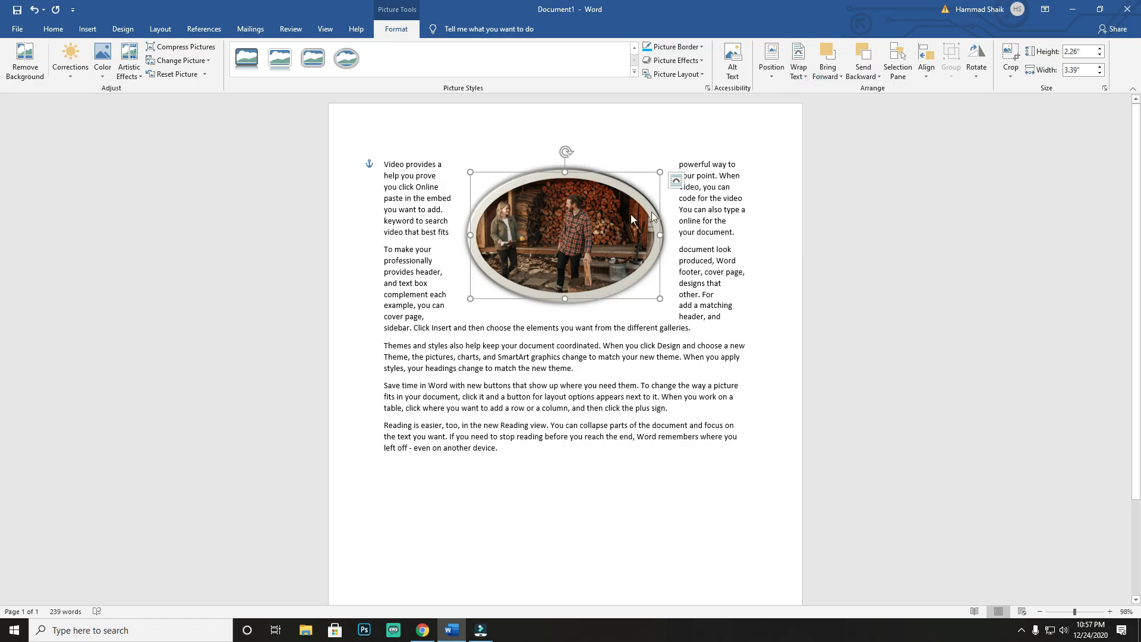
pyautogui.hotkey('ctrl', 'z')
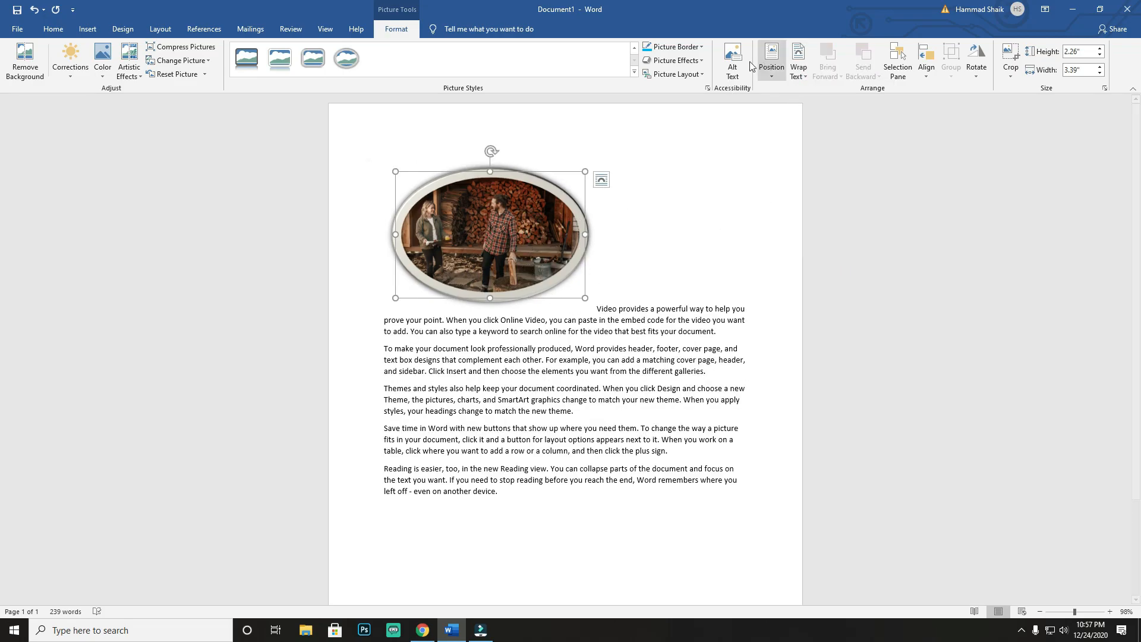
# Apply Square text wrapping to the picture and move it into the middle of the third and fourth paragraphs.
pyautogui.click(798, 67)
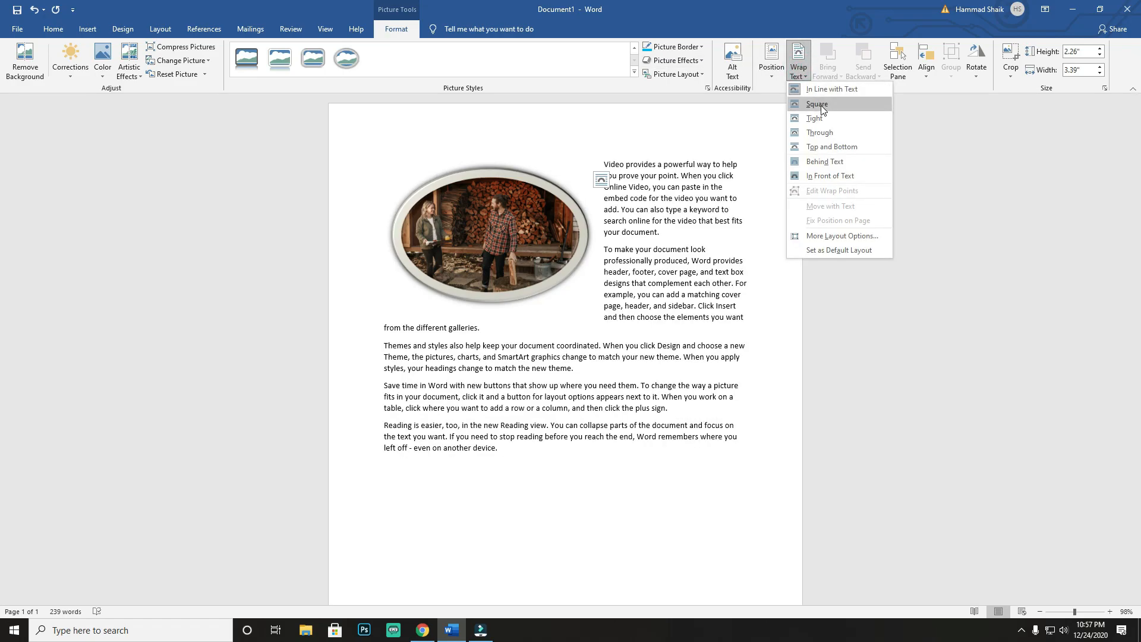
pyautogui.click(818, 104)
pyautogui.moveTo(555, 226); pyautogui.dragTo(629, 297)
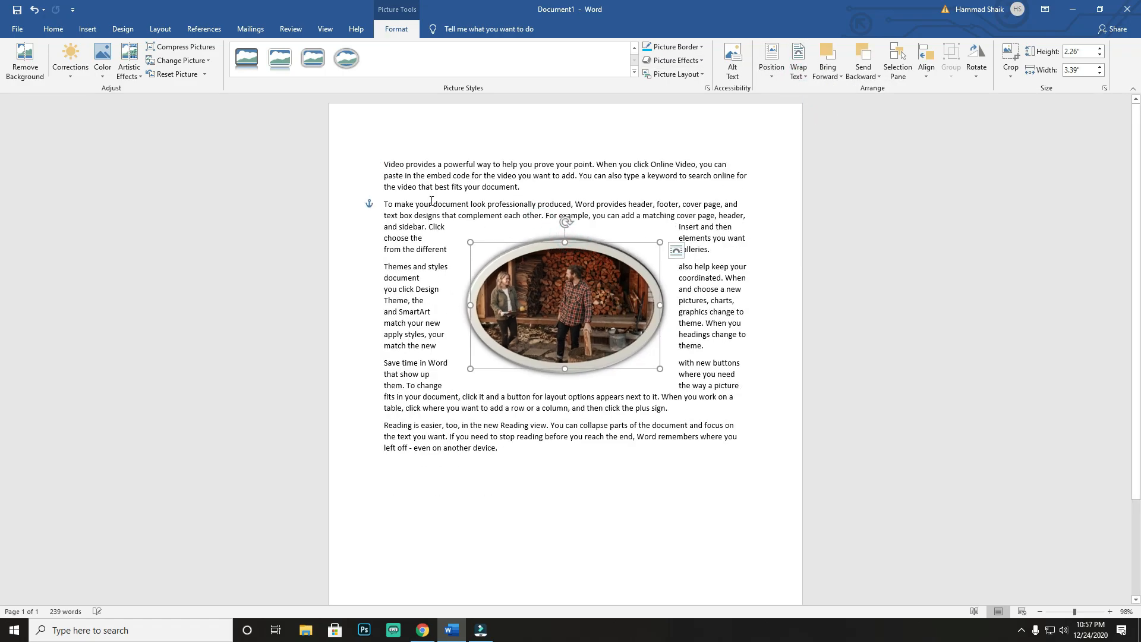
pyautogui.moveTo(528, 300)
pyautogui.mouseDown()
pyautogui.moveTo(515, 156)
pyautogui.moveTo(515, 213)
pyautogui.moveTo(544, 331)
pyautogui.moveTo(512, 314)
pyautogui.mouseUp()
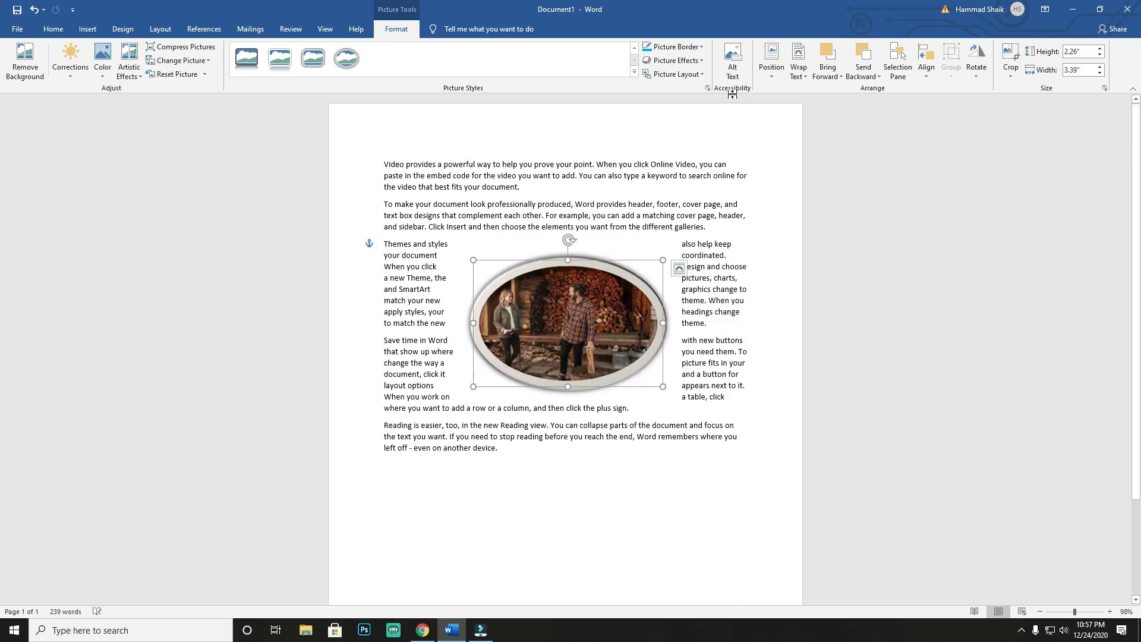
# Set the picture's wrapping to In Front of Text, and stretch it over the paragraphs to about 3.54" high by 3.79" wide.
pyautogui.click(798, 62)
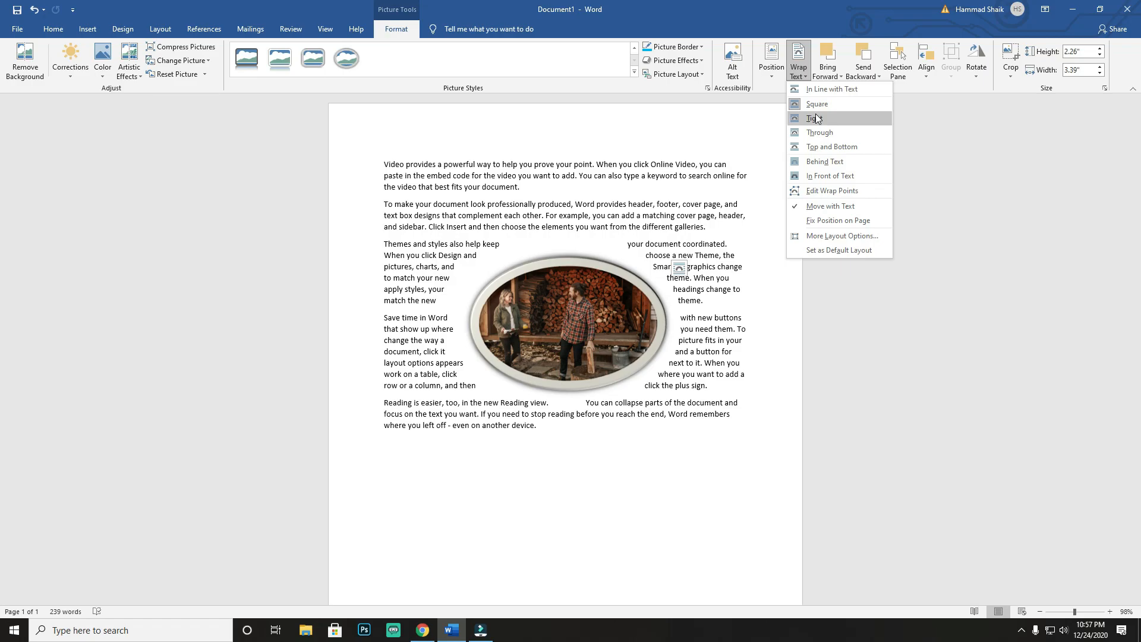
pyautogui.click(843, 176)
pyautogui.moveTo(589, 330); pyautogui.dragTo(586, 246)
pyautogui.moveTo(659, 306); pyautogui.dragTo(576, 375)
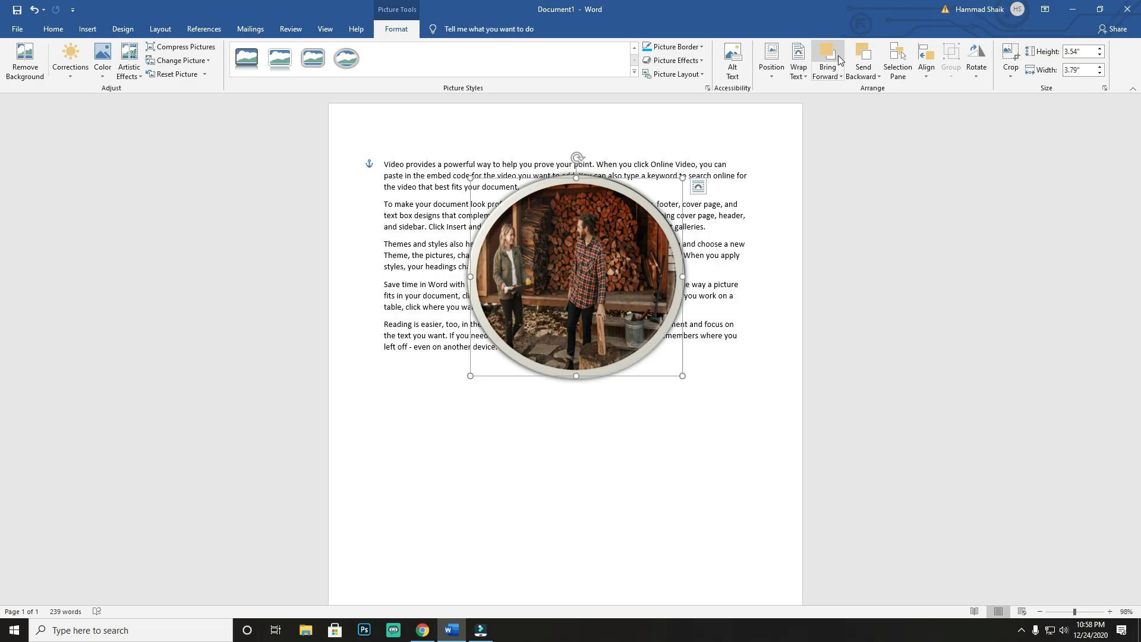
# Move the picture slightly lower over the paragraphs and view its Layout Options.
pyautogui.click(561, 286)
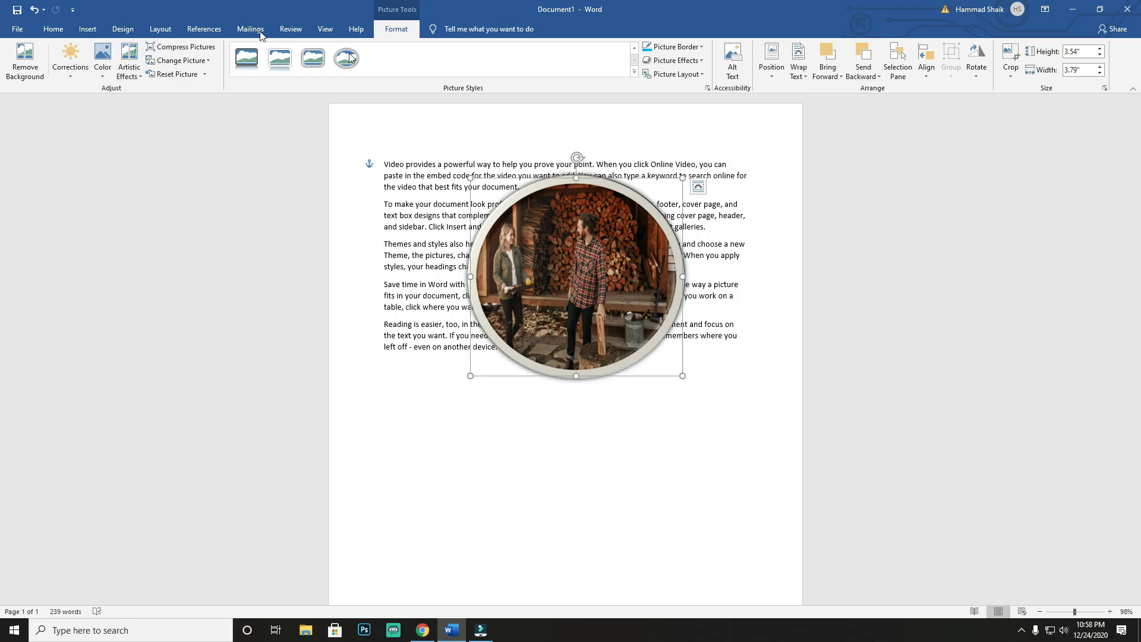
pyautogui.moveTo(586, 255); pyautogui.dragTo(561, 288)
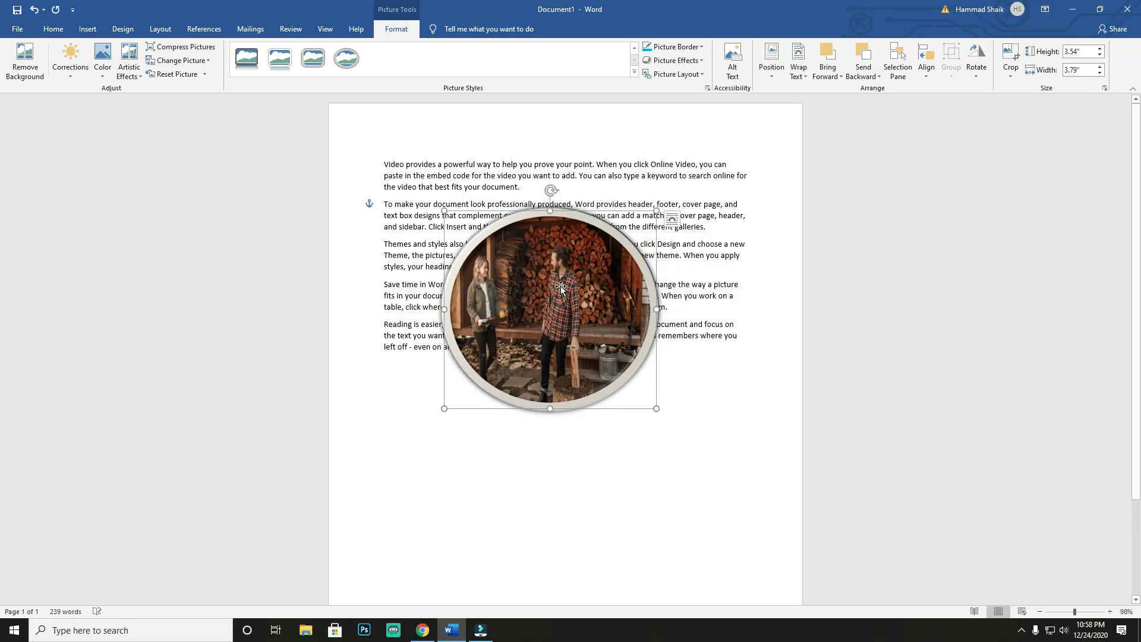
pyautogui.click(672, 219)
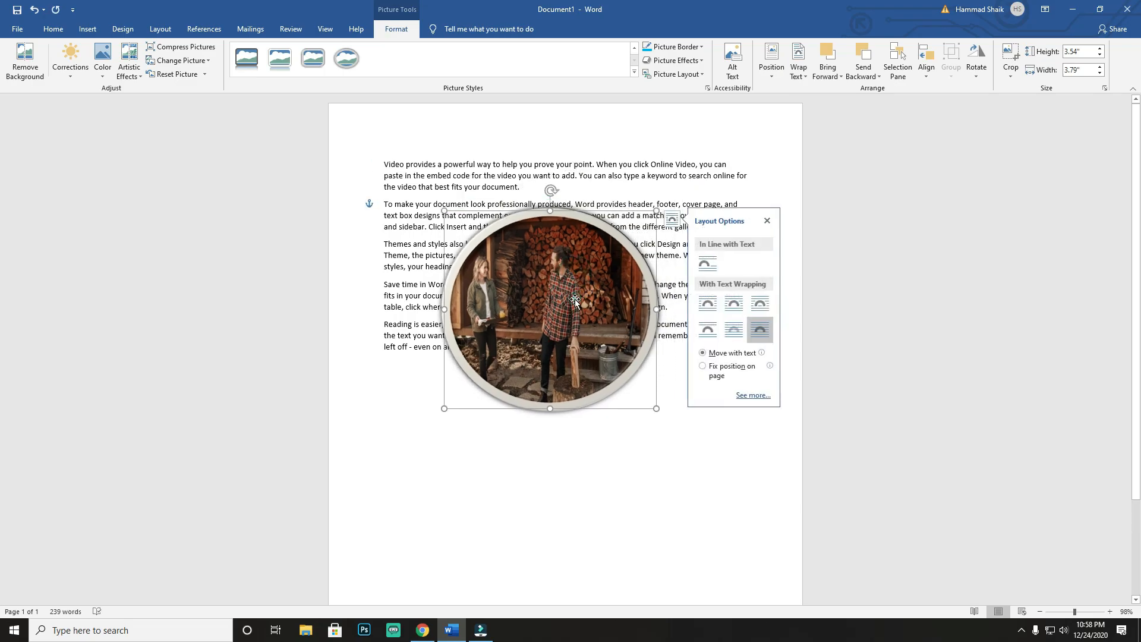
pyautogui.click(771, 220)
# Paste a copy of the picture so it overlaps the original, and give the copy an orange border.
pyautogui.hotkey('ctrl', 'v')
pyautogui.moveTo(574, 295); pyautogui.dragTo(611, 311)
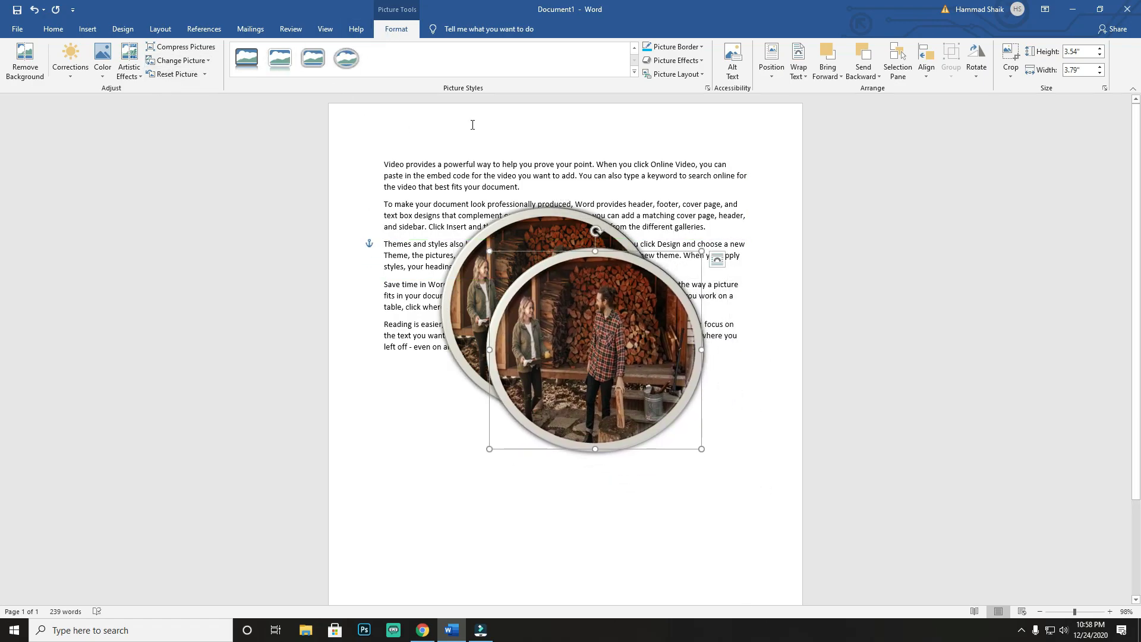
pyautogui.click(677, 46)
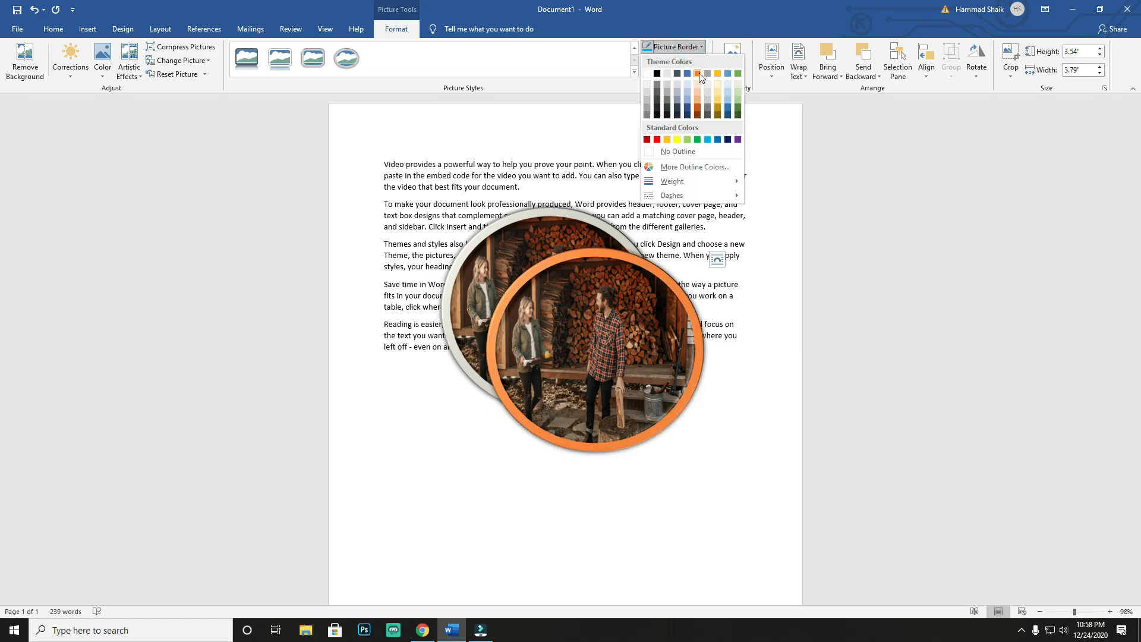
pyautogui.click(698, 73)
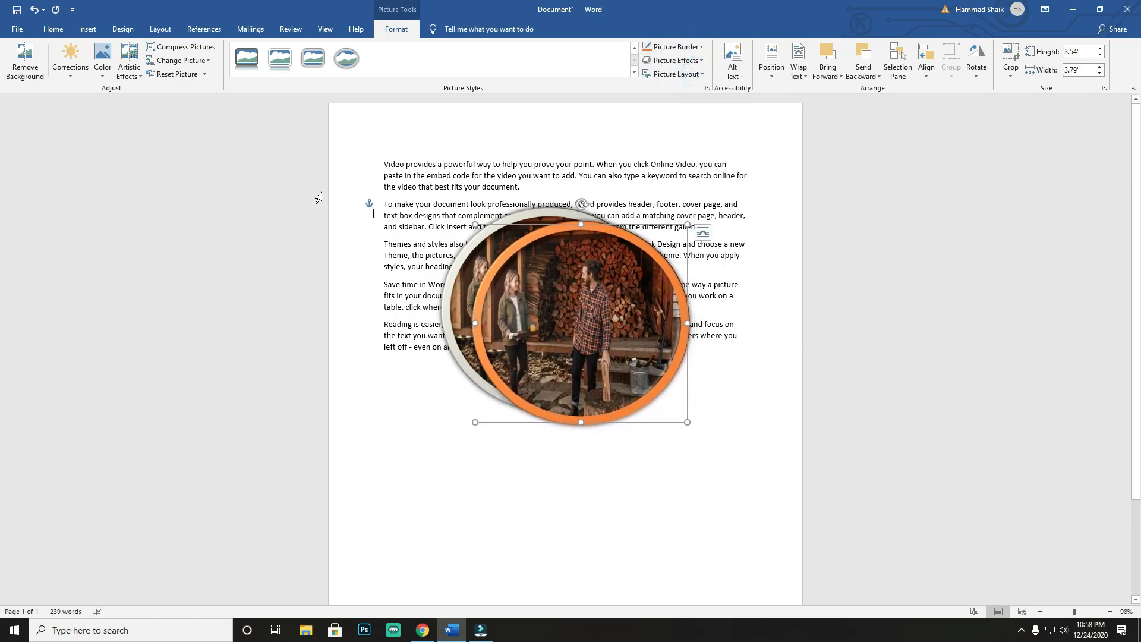
# Apply the Photocopy artistic effect to the orange-bordered copy and shift it slightly up over the original.
pyautogui.click(129, 67)
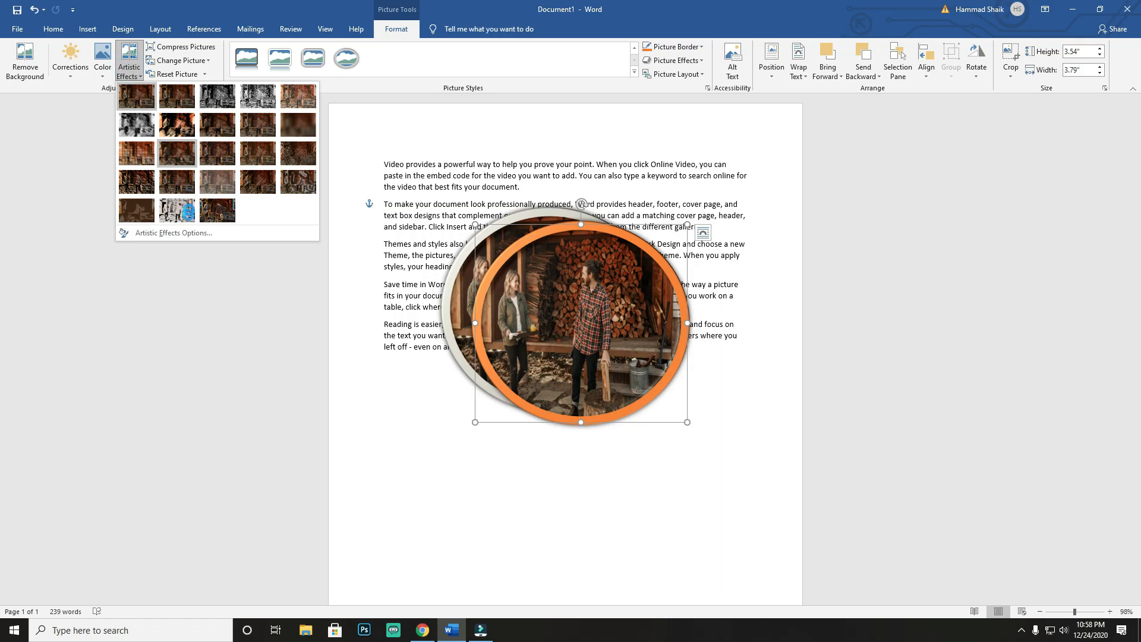
pyautogui.click(187, 217)
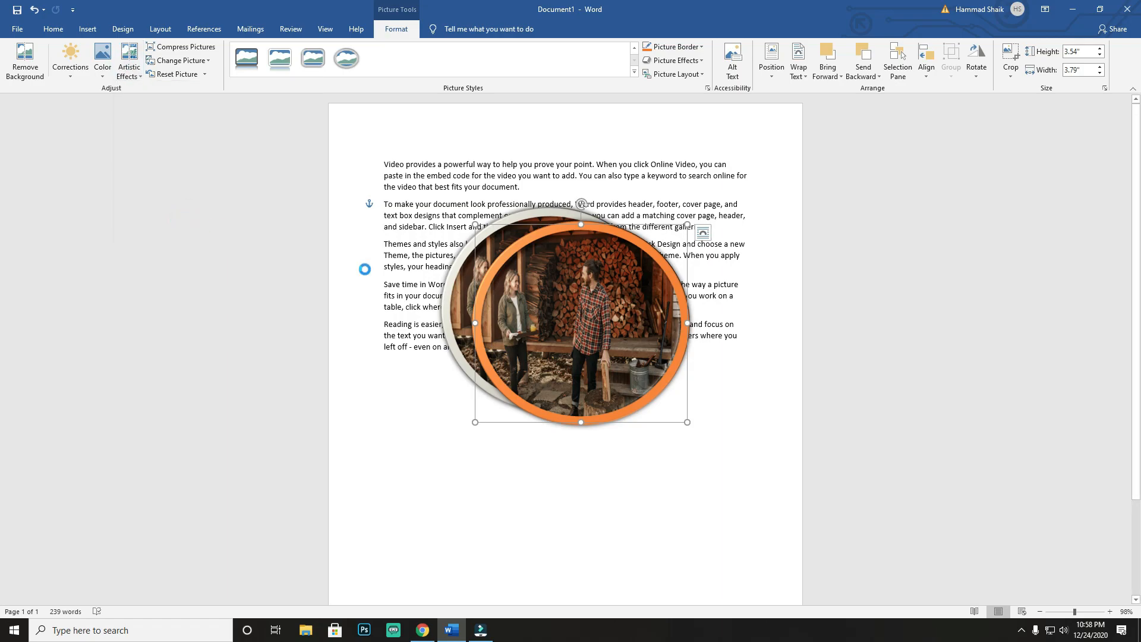
pyautogui.moveTo(618, 299); pyautogui.dragTo(624, 291)
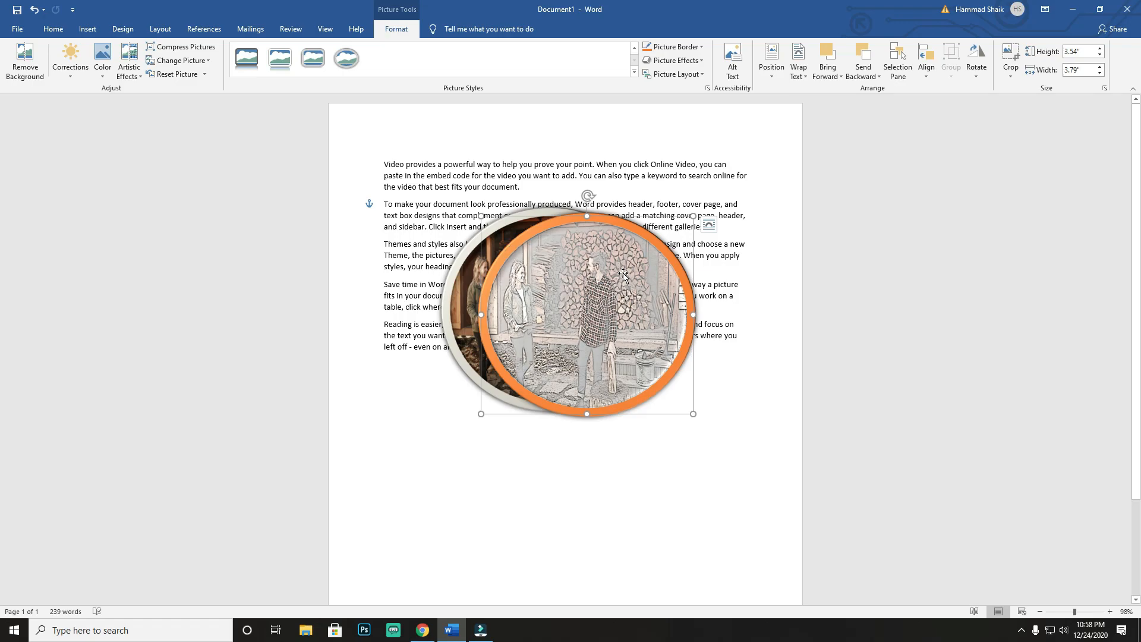
# Send the orange-bordered copy backward behind the original picture, and bring it forward again.
pyautogui.click(860, 58)
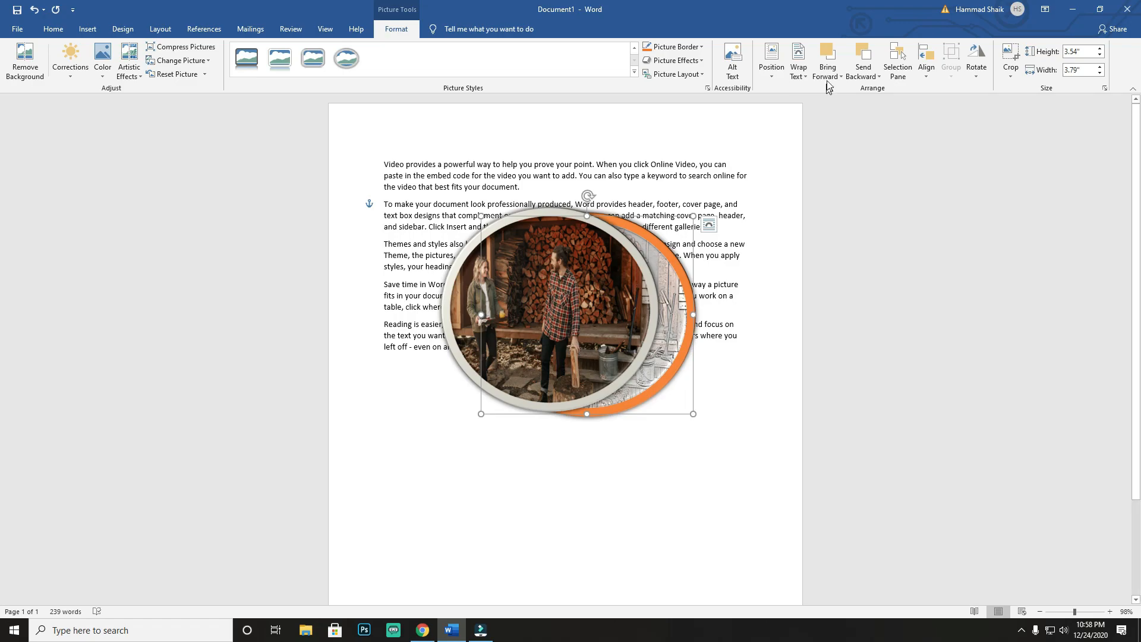
pyautogui.click(834, 54)
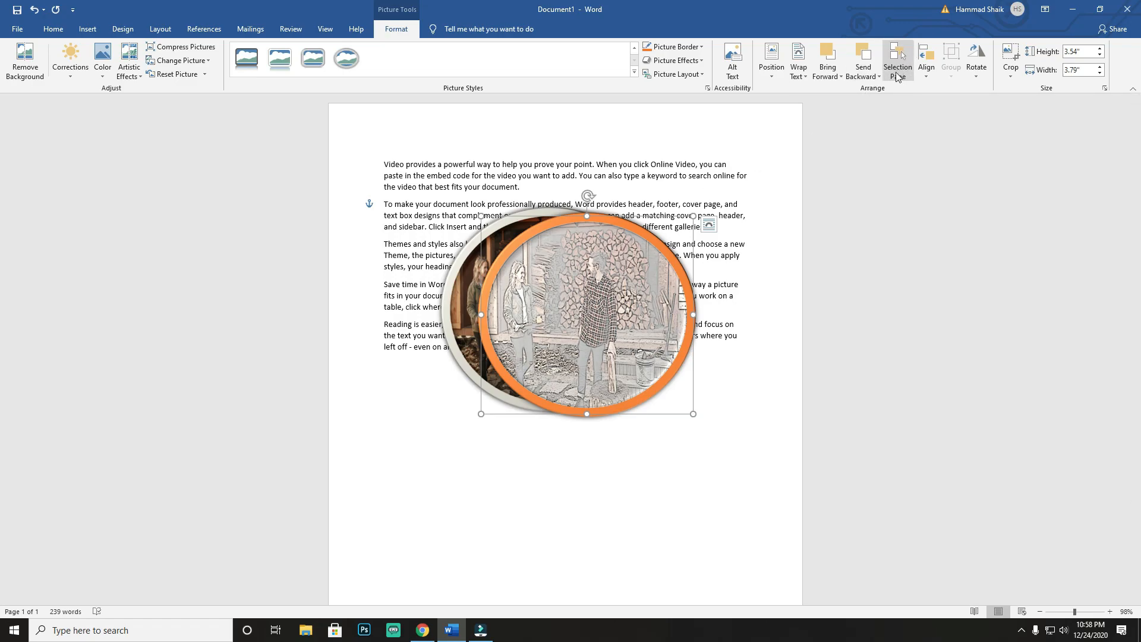
# Move the orange-bordered copy exactly over the original, and hide Picture 3 using the Selection pane.
pyautogui.moveTo(574, 307); pyautogui.dragTo(551, 302)
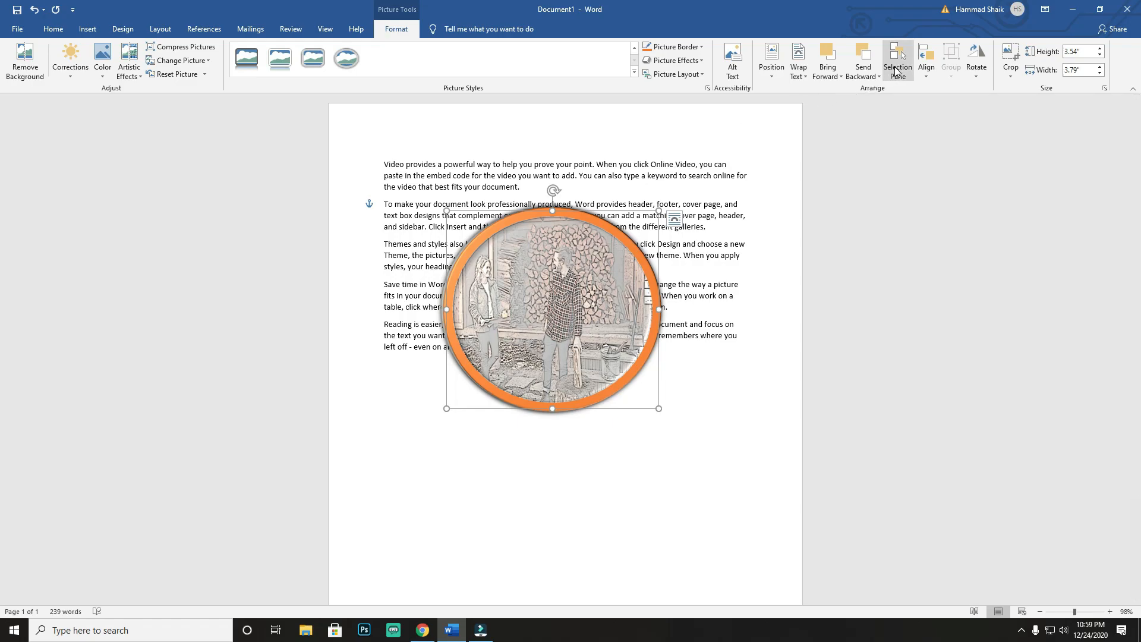
pyautogui.click(898, 63)
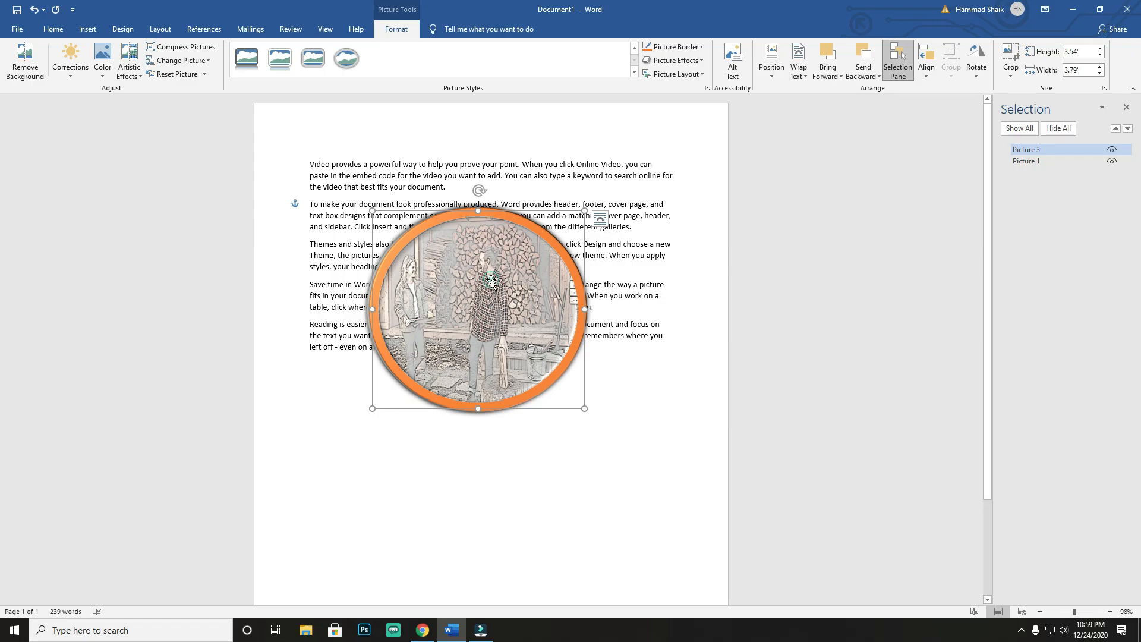
pyautogui.click(1112, 152)
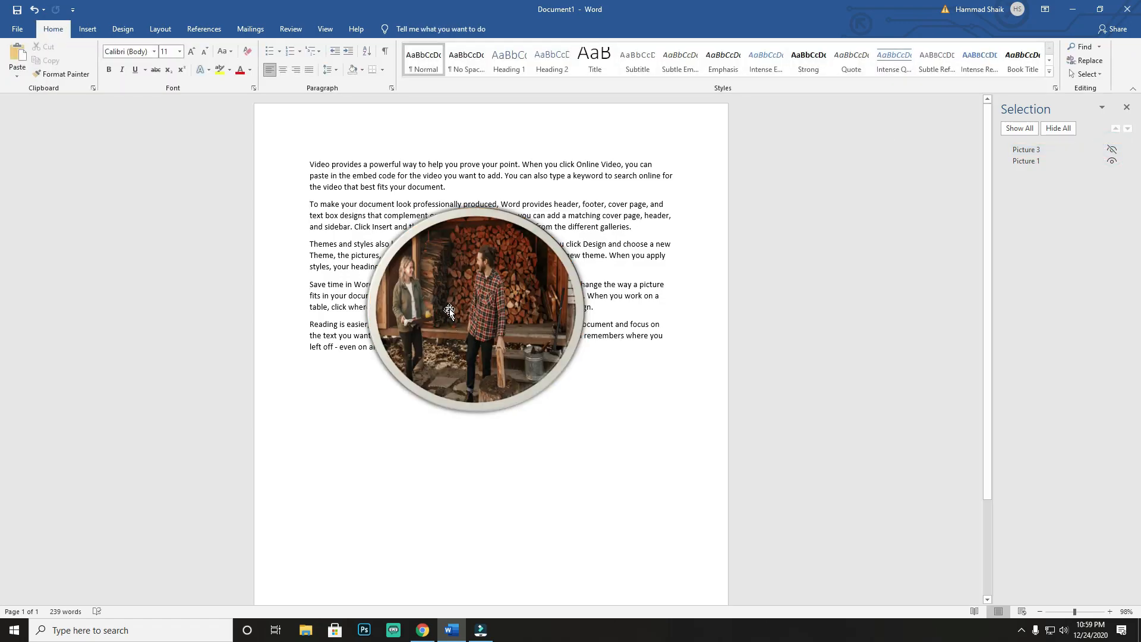
# Move the original picture below the last paragraph, and make the hidden Picture 3 visible again.
pyautogui.moveTo(483, 304); pyautogui.dragTo(553, 502)
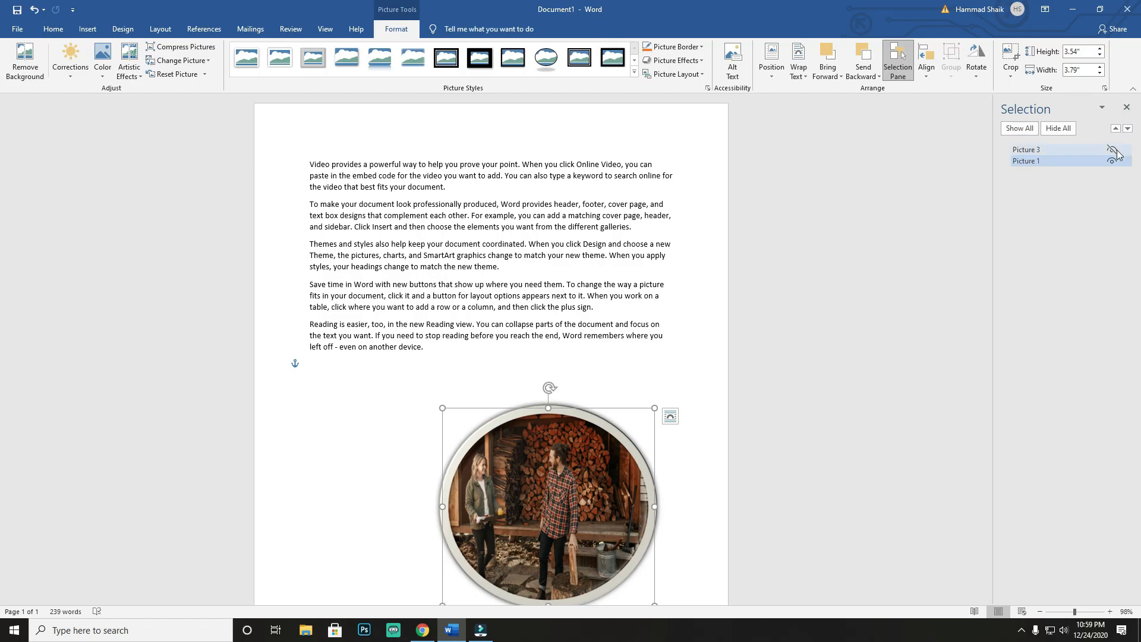
pyautogui.click(1112, 152)
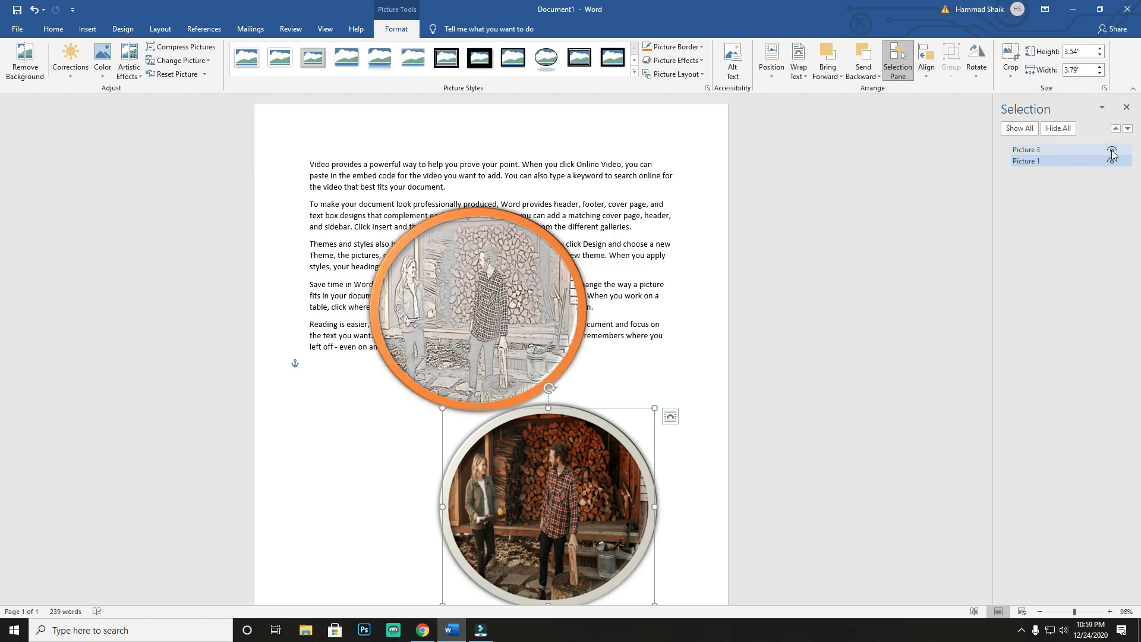
pyautogui.click(1127, 107)
# Delete the orange-bordered copy covering the paragraphs.
pyautogui.click(664, 453)
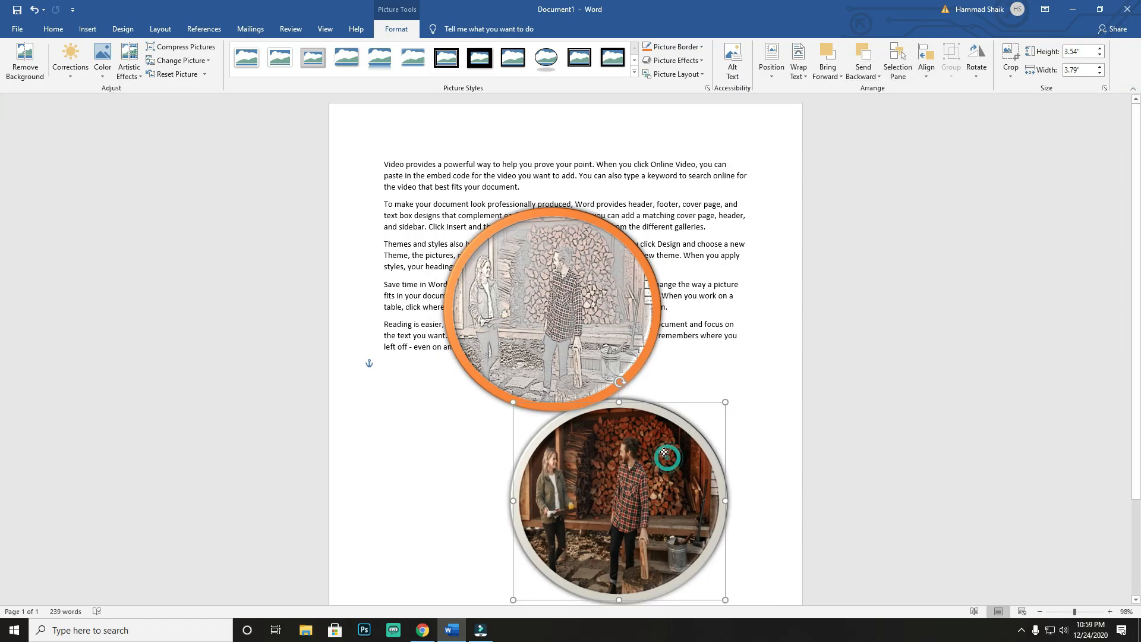
pyautogui.click(579, 291)
pyautogui.press('Delete')
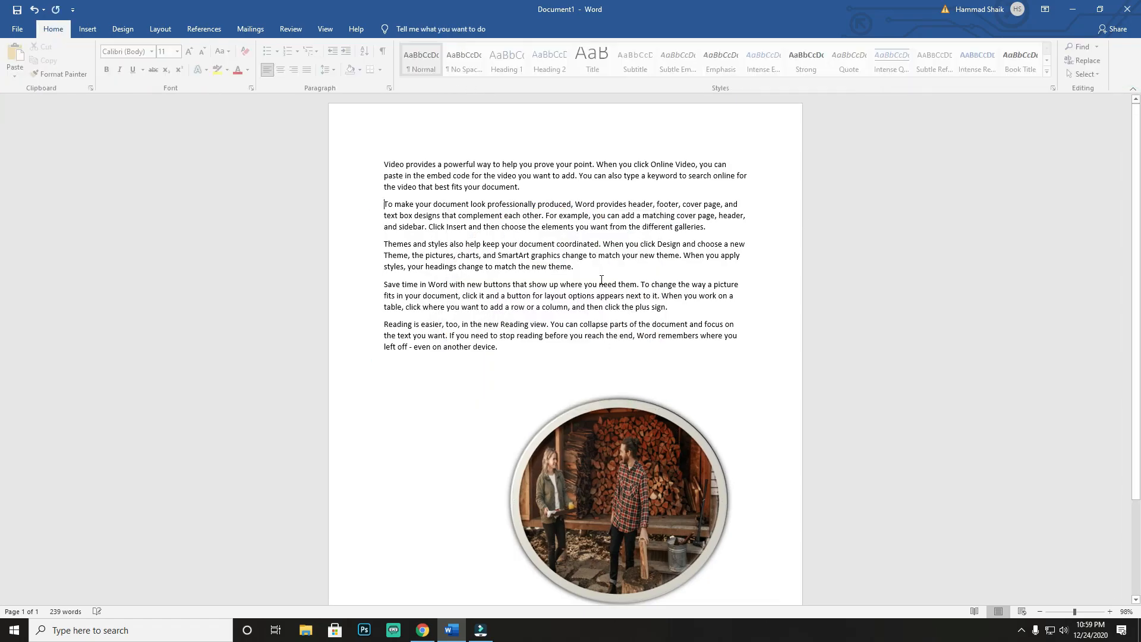
# Align the oval-framed picture to the left margin, the right margin, and finally the horizontal center of the page.
pyautogui.click(628, 462)
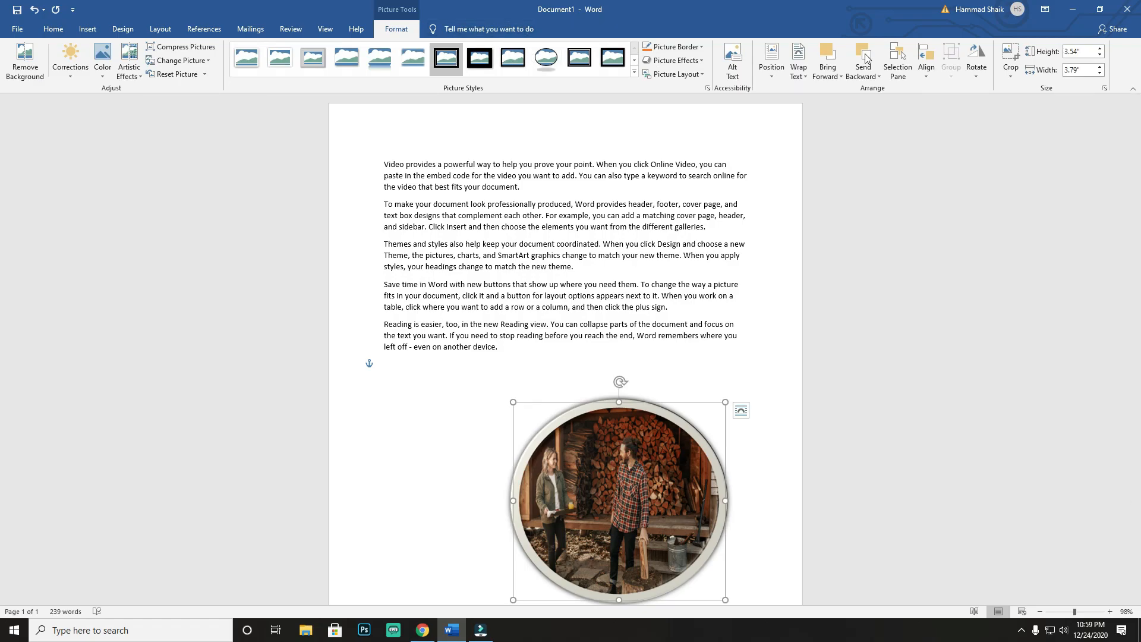
pyautogui.click(932, 63)
pyautogui.click(949, 90)
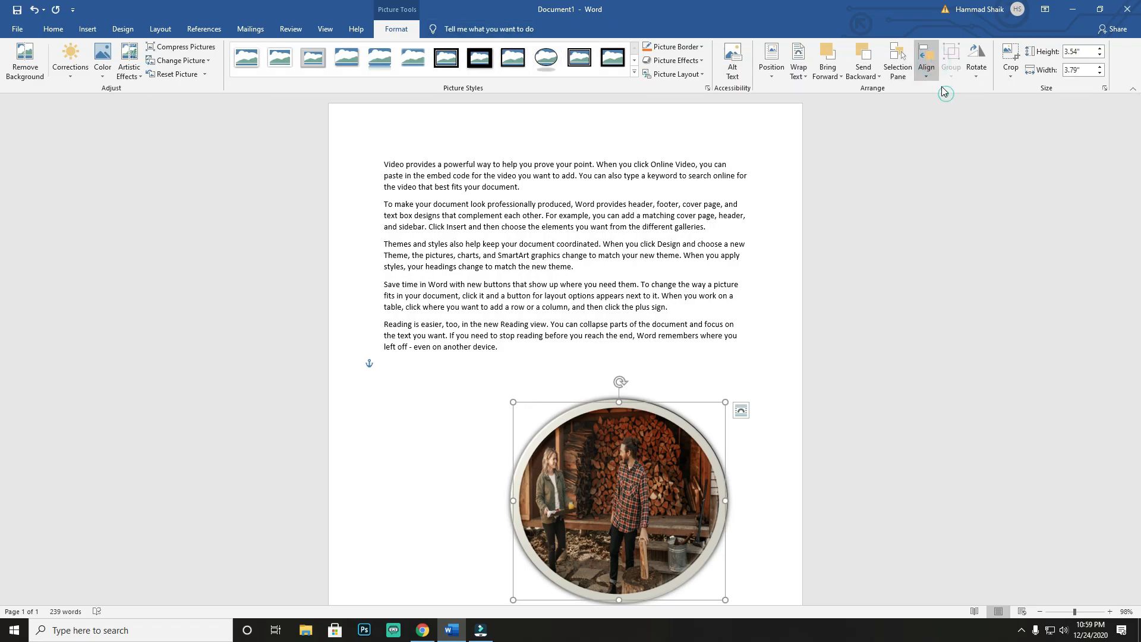
pyautogui.click(926, 63)
pyautogui.click(951, 117)
pyautogui.click(926, 62)
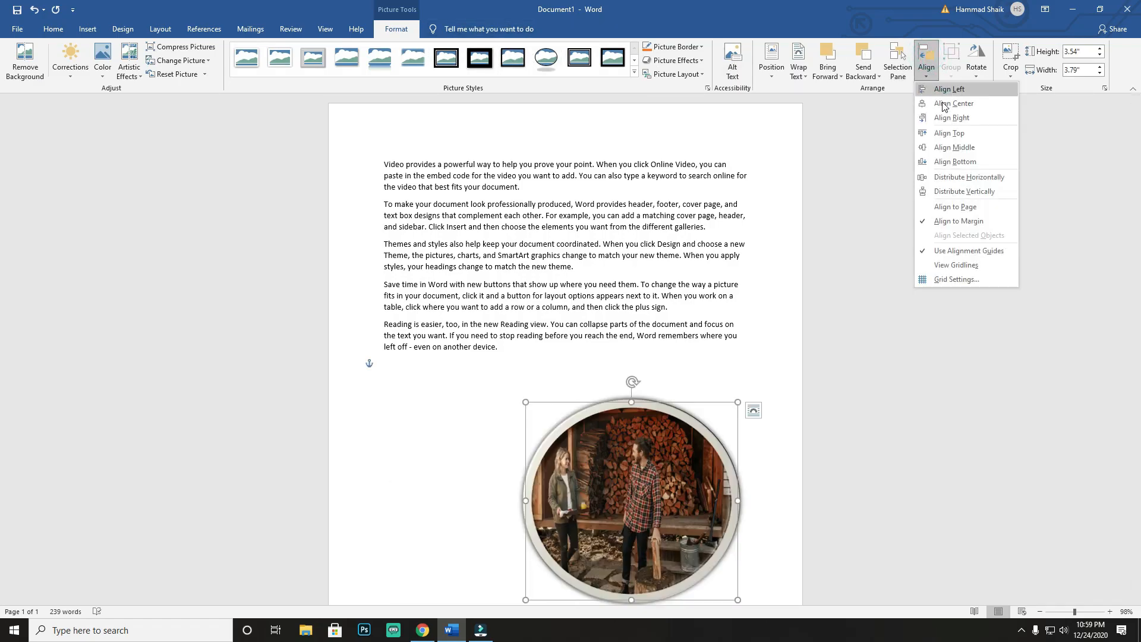
pyautogui.click(951, 104)
# Move the picture up over the paragraphs, and reset its formatting to remove the oval frame.
pyautogui.moveTo(636, 484); pyautogui.dragTo(603, 227)
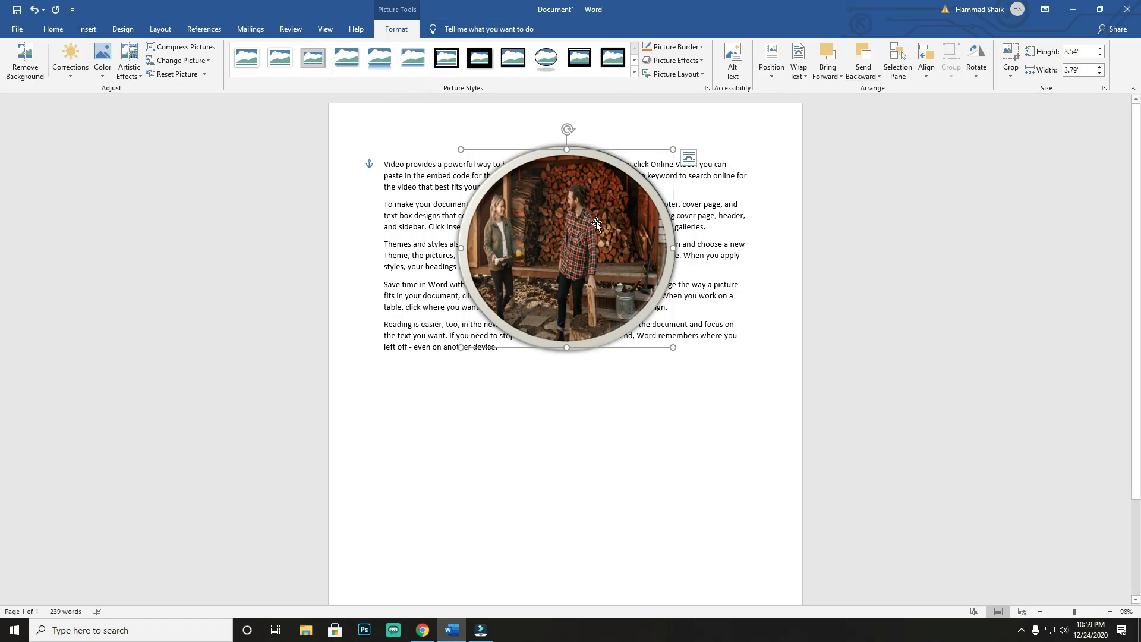
pyautogui.moveTo(595, 223); pyautogui.dragTo(589, 282)
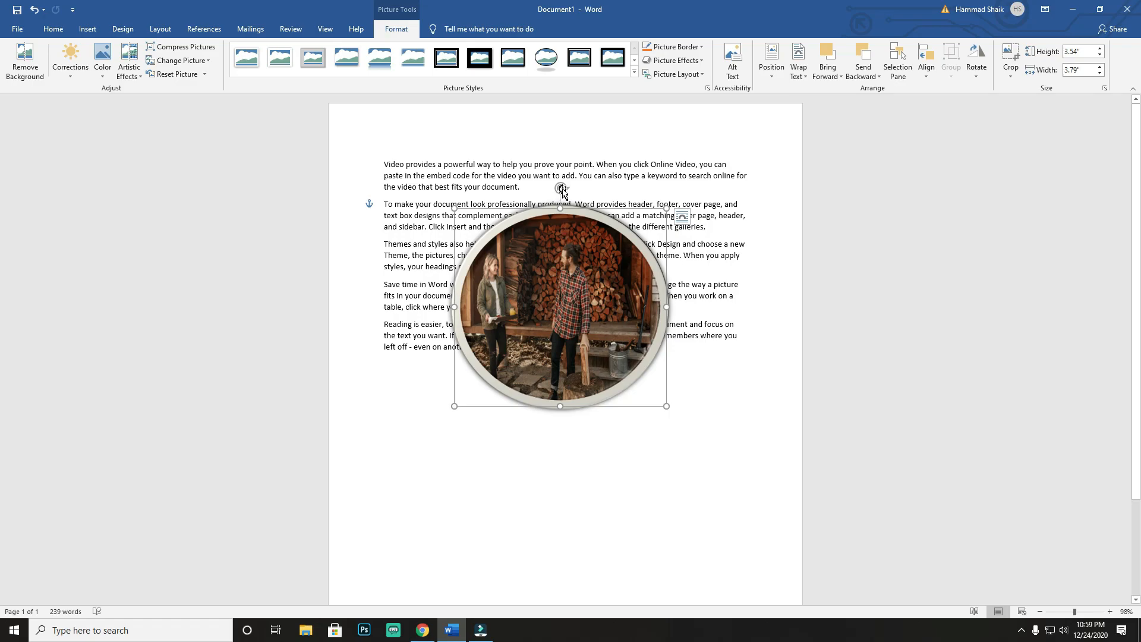
pyautogui.moveTo(561, 187)
pyautogui.mouseDown()
pyautogui.moveTo(590, 191)
pyautogui.moveTo(645, 395)
pyautogui.moveTo(483, 389)
pyautogui.moveTo(497, 204)
pyautogui.moveTo(662, 359)
pyautogui.moveTo(669, 323)
pyautogui.moveTo(571, 143)
pyautogui.moveTo(586, 430)
pyautogui.moveTo(632, 190)
pyautogui.moveTo(555, 178)
pyautogui.moveTo(683, 215)
pyautogui.moveTo(497, 158)
pyautogui.moveTo(560, 171)
pyautogui.mouseUp()
pyautogui.click(157, 74)
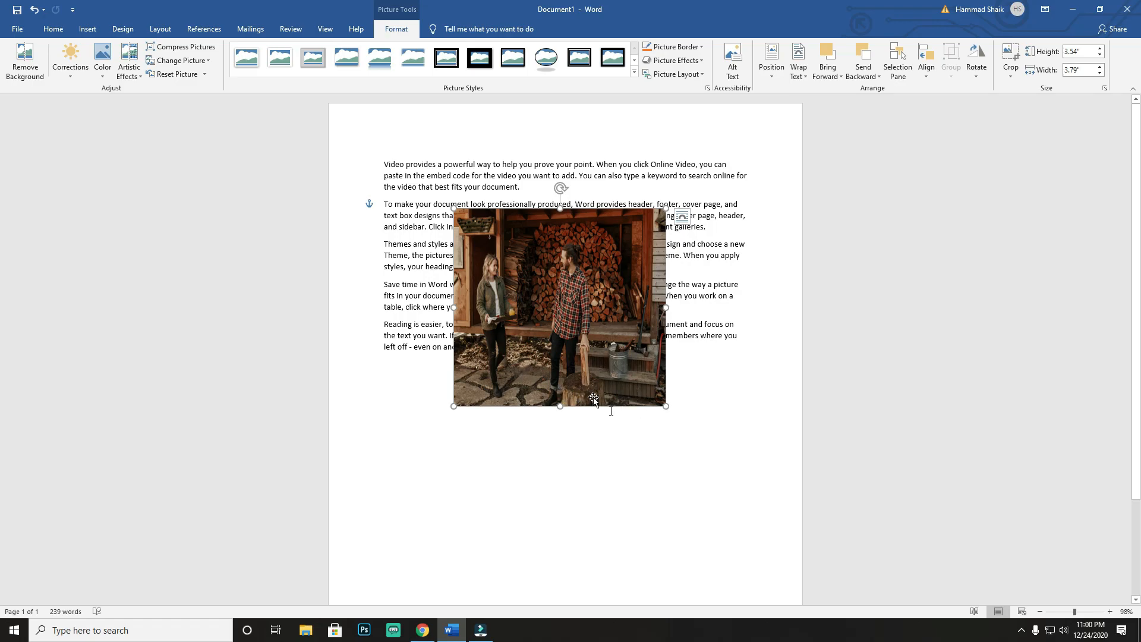
# Crop the photo around the man to about 2.78" high by 1.32" wide, and move it down below the last paragraph.
pyautogui.click(1013, 53)
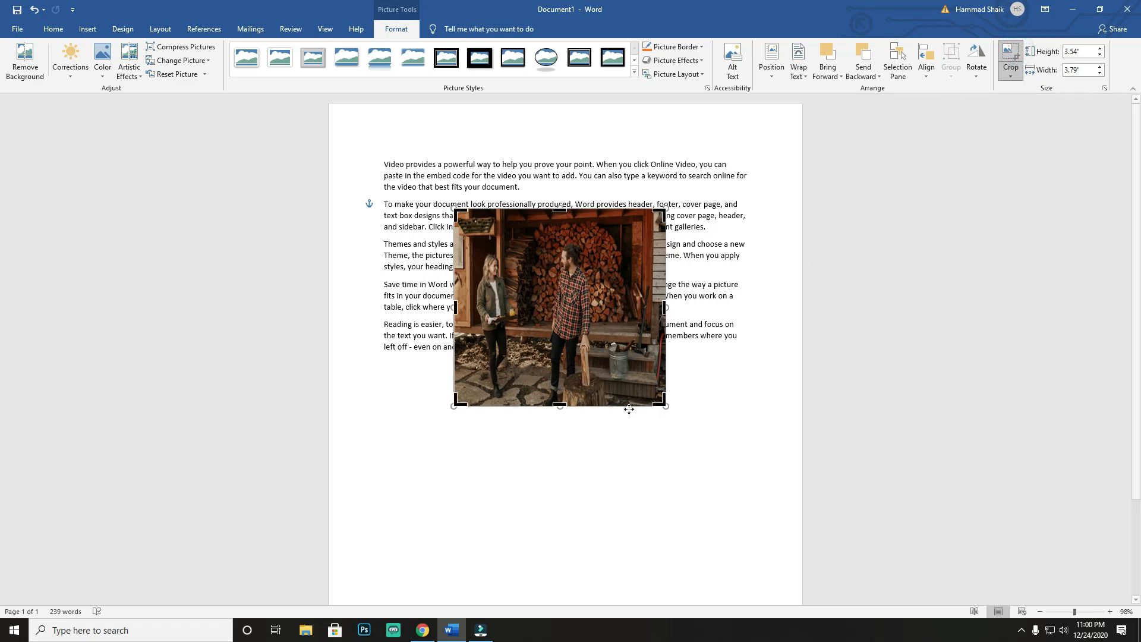
pyautogui.moveTo(459, 215); pyautogui.dragTo(528, 241)
pyautogui.moveTo(661, 399); pyautogui.dragTo(596, 390)
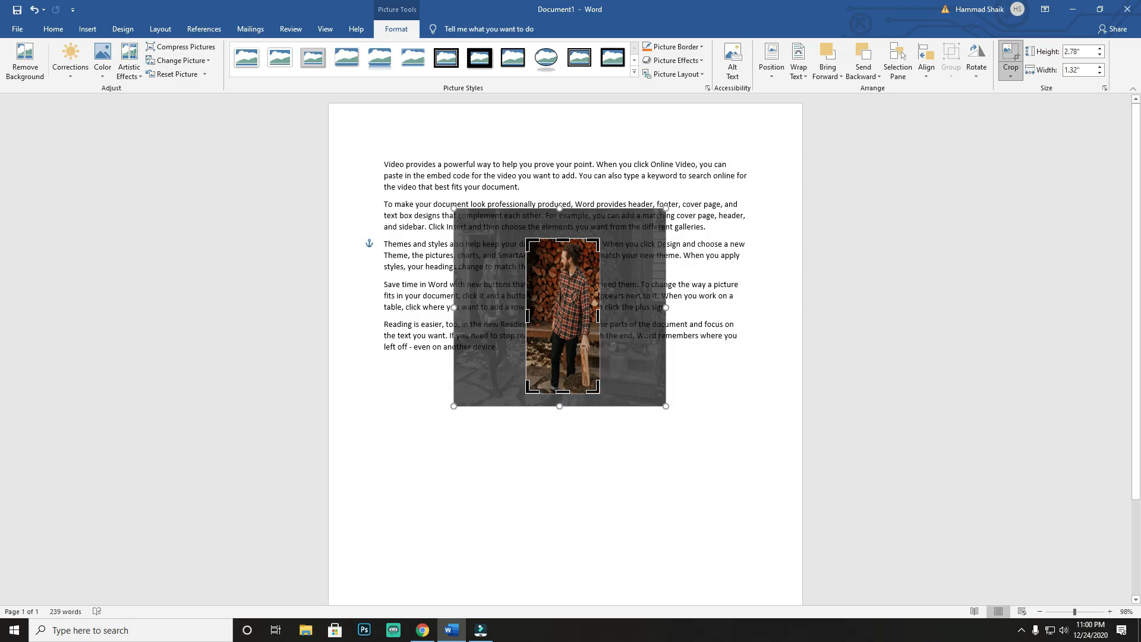
pyautogui.press('Return')
pyautogui.moveTo(561, 319); pyautogui.dragTo(566, 423)
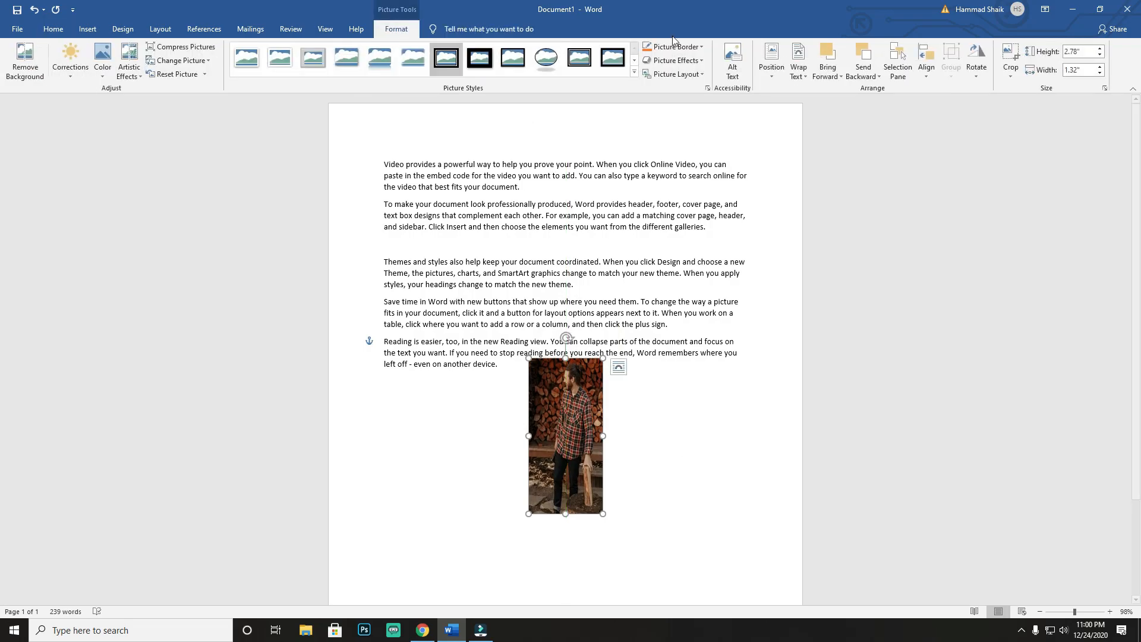
# Extend the crop area to show the whole photo again at about 3.55" by 3.86", and move it over the lower three paragraphs.
pyautogui.click(1010, 54)
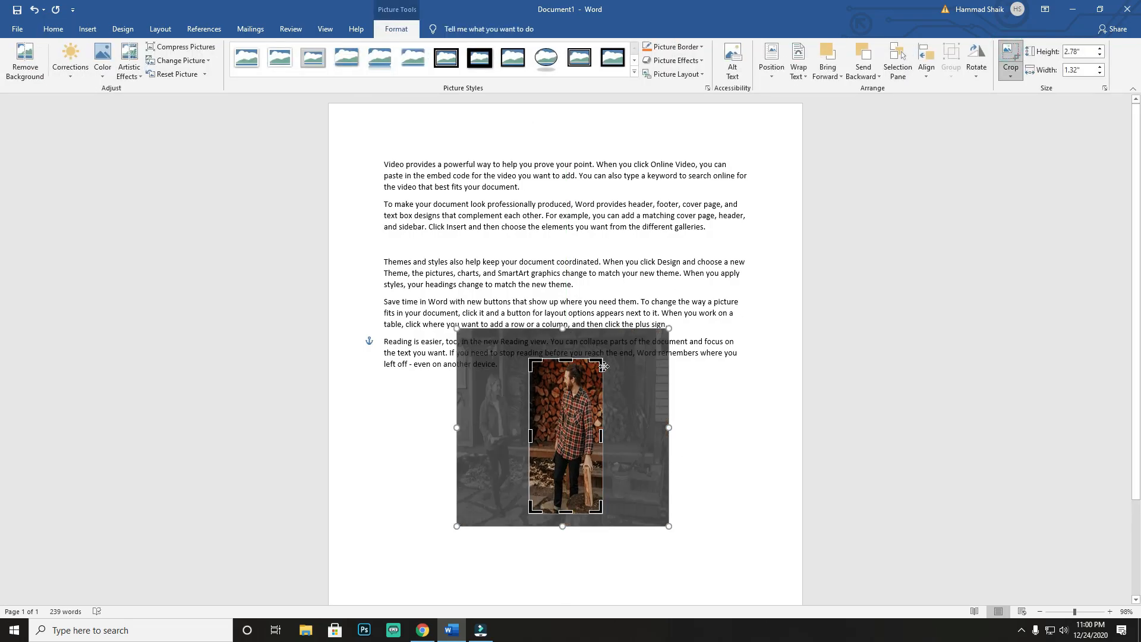
pyautogui.moveTo(597, 366); pyautogui.dragTo(664, 337)
pyautogui.moveTo(527, 422); pyautogui.dragTo(455, 423)
pyautogui.moveTo(559, 514); pyautogui.dragTo(618, 472)
pyautogui.click(566, 527)
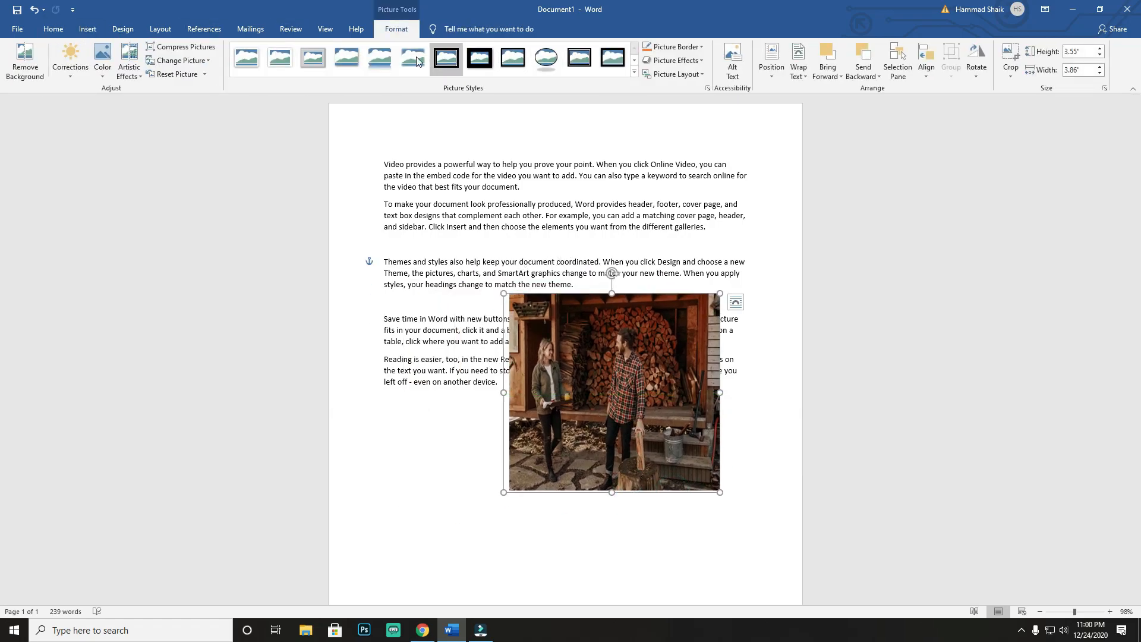
pyautogui.click(88, 29)
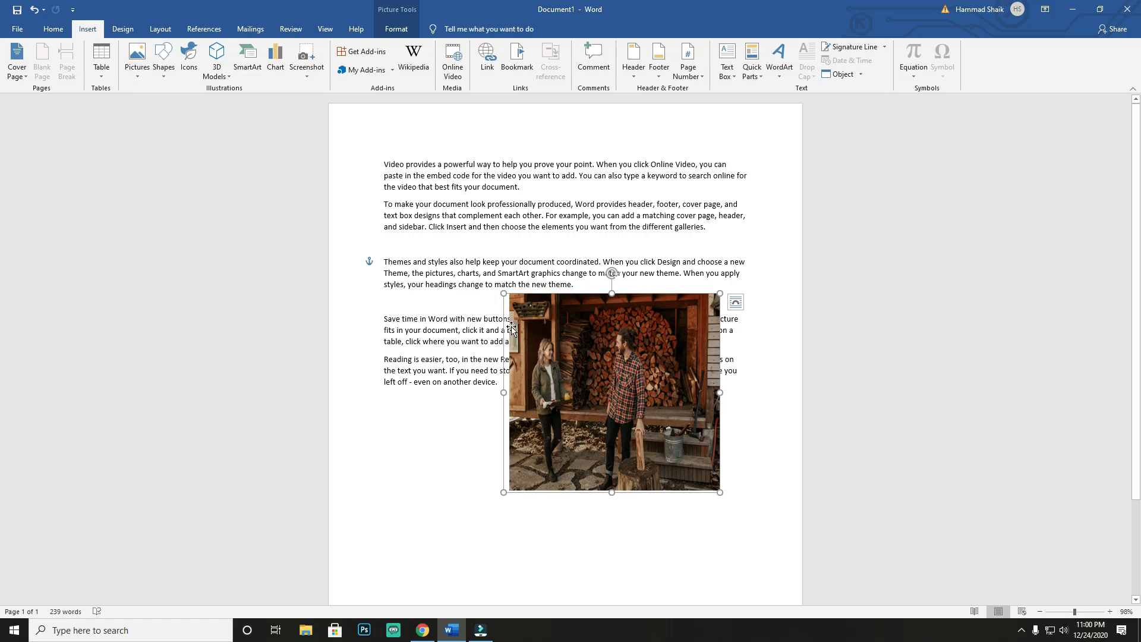
pyautogui.moveTo(626, 373); pyautogui.dragTo(542, 336)
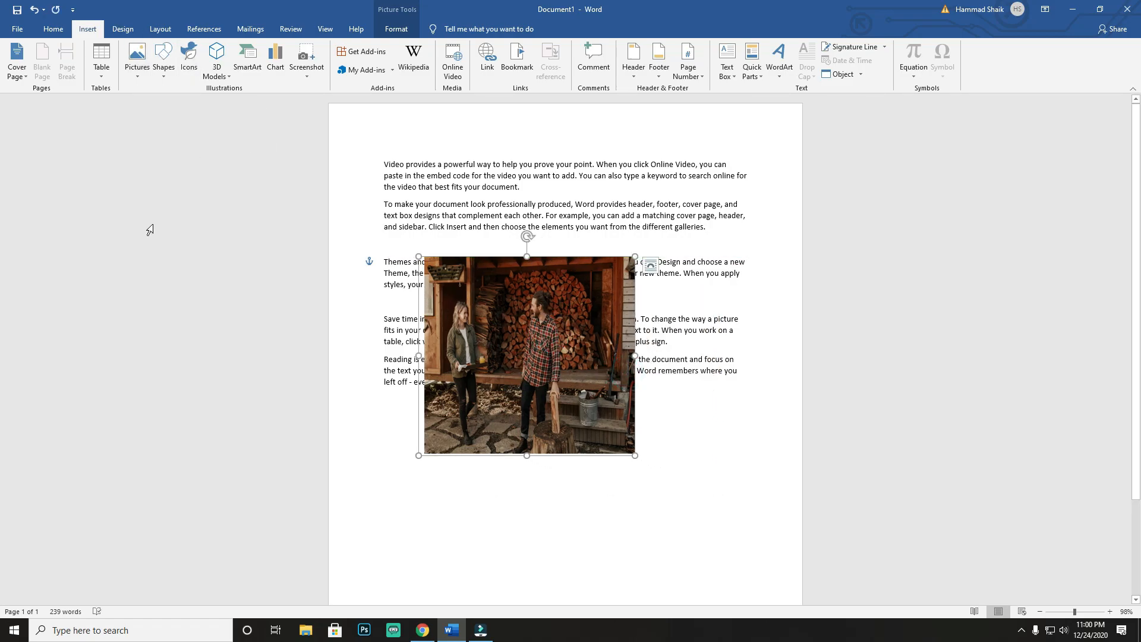